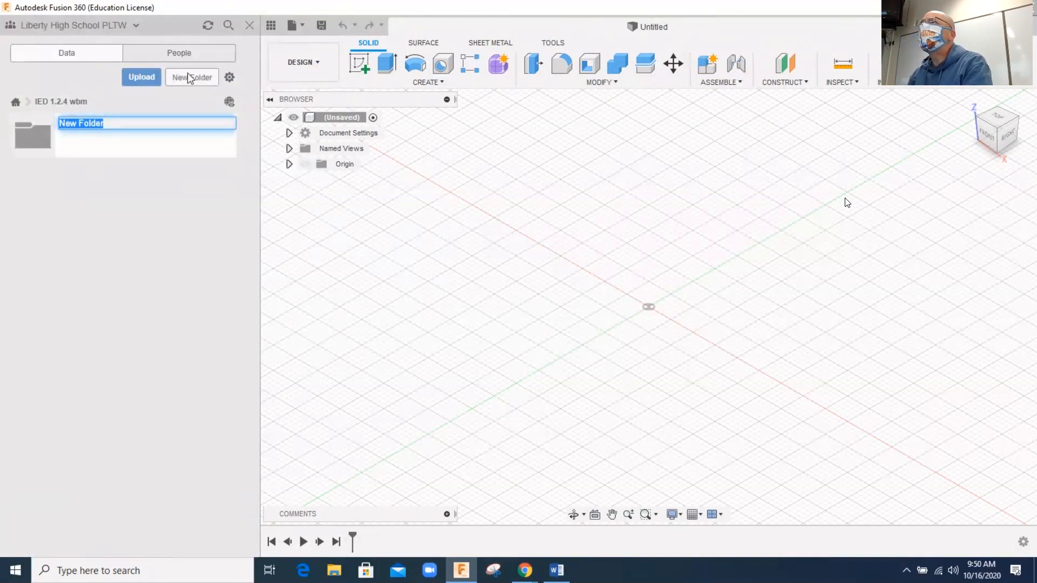
- Name the new project folder "IED 1.2.4 wbm" and open it
text(IED 1.2.4 wbm)
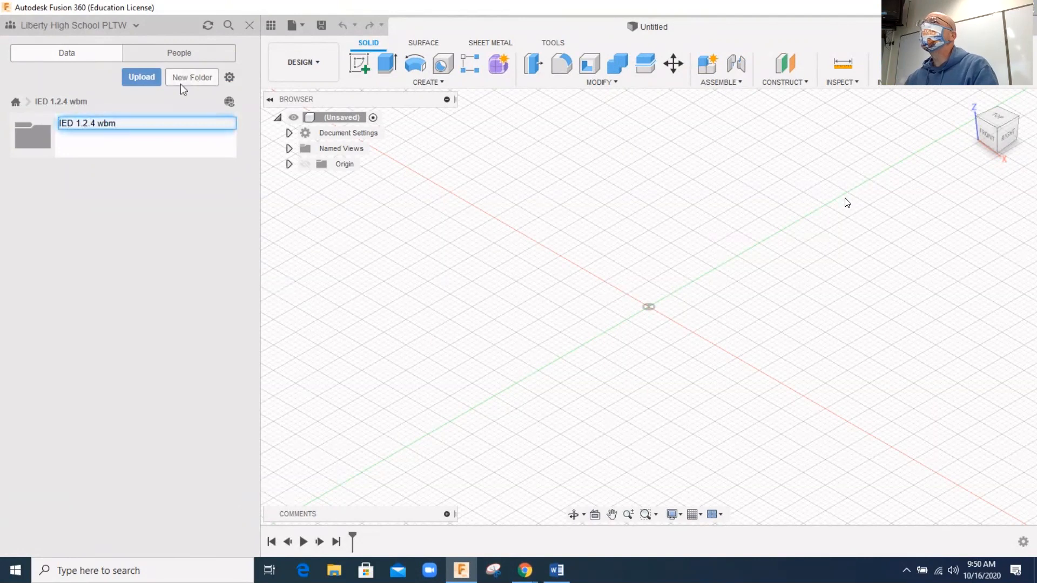
key(Return)
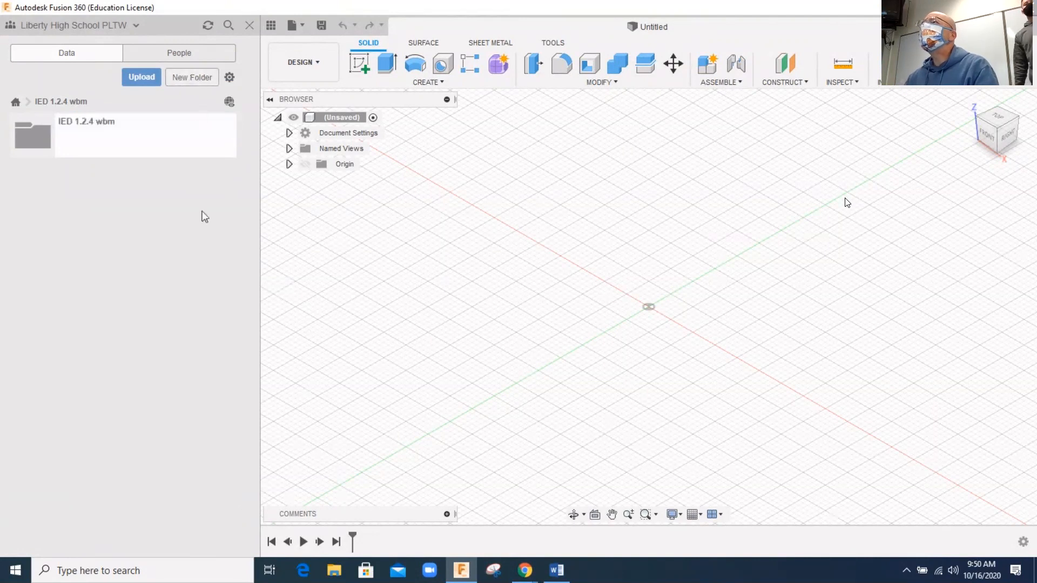
double_click(45, 136)
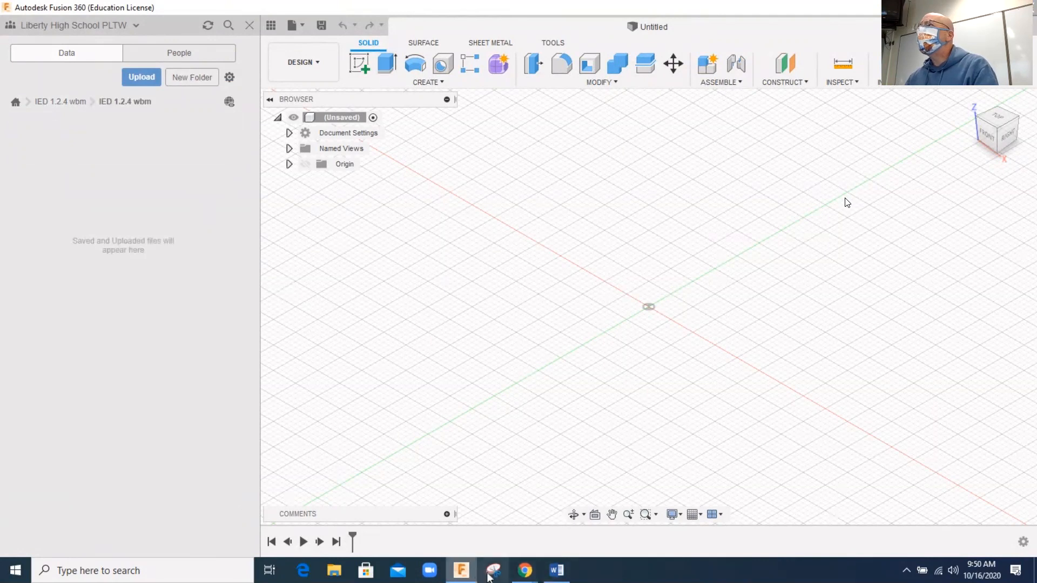
- Check the dimensioning examples in Word, and in Fusion 360's Design workspace start a sketch on the front plane
click(555, 572)
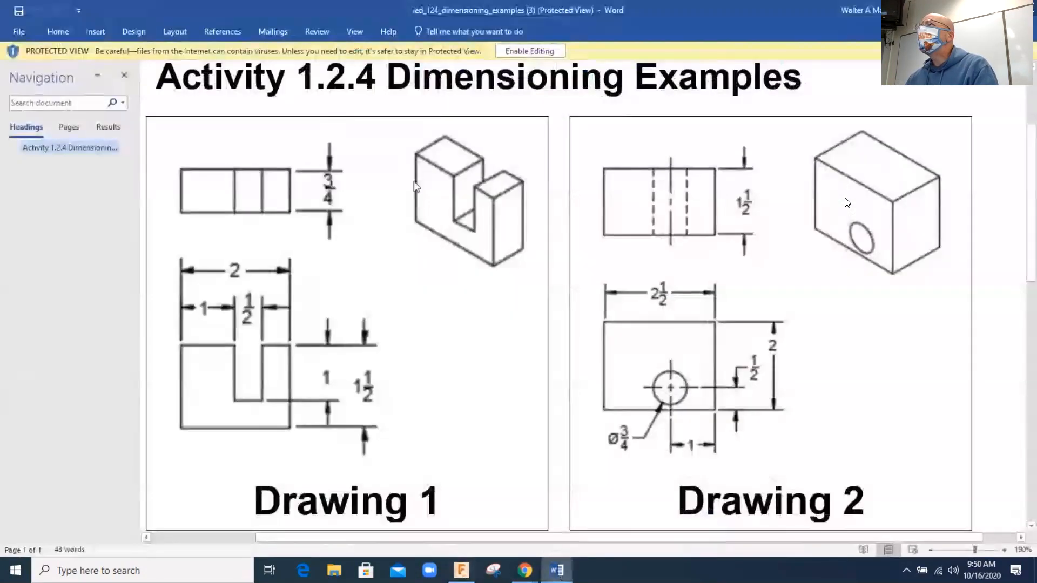
click(463, 572)
click(295, 64)
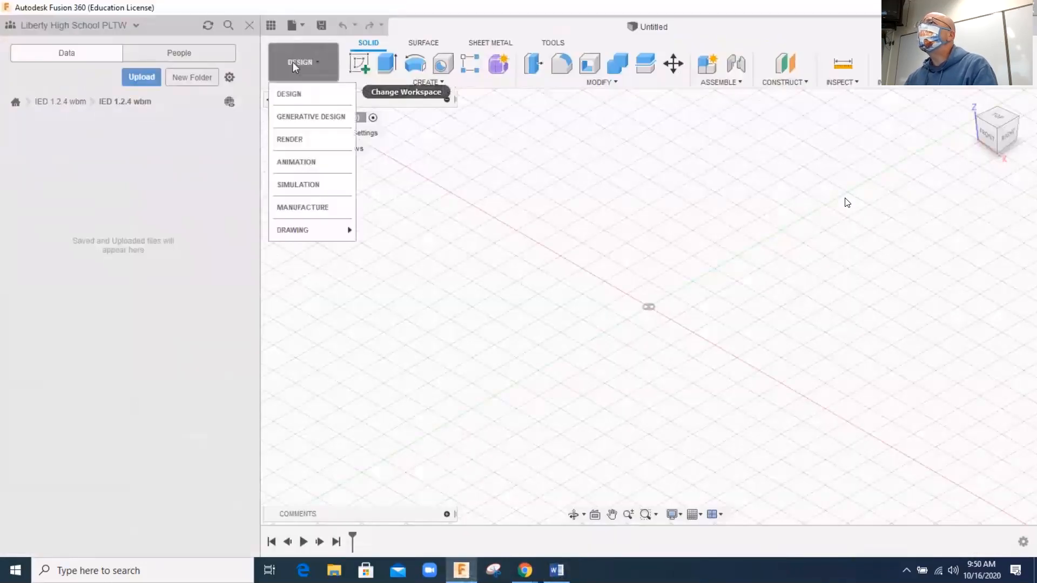
click(295, 96)
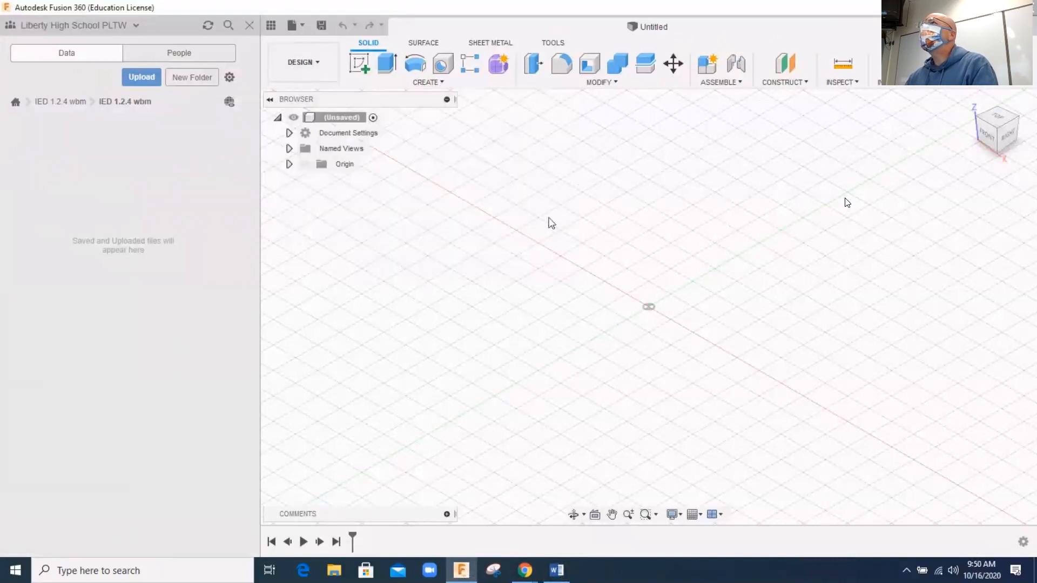
click(359, 62)
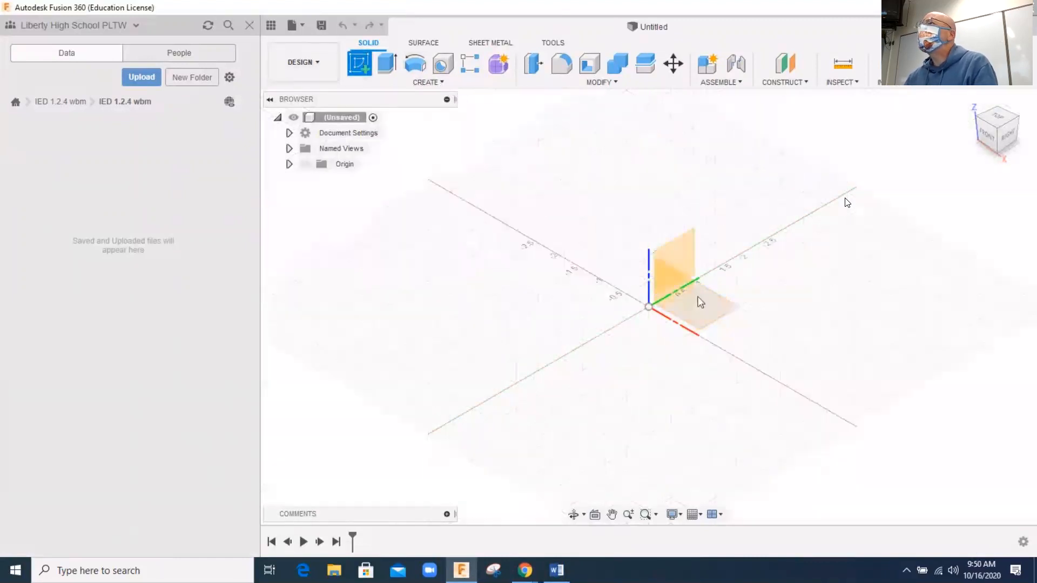
click(673, 278)
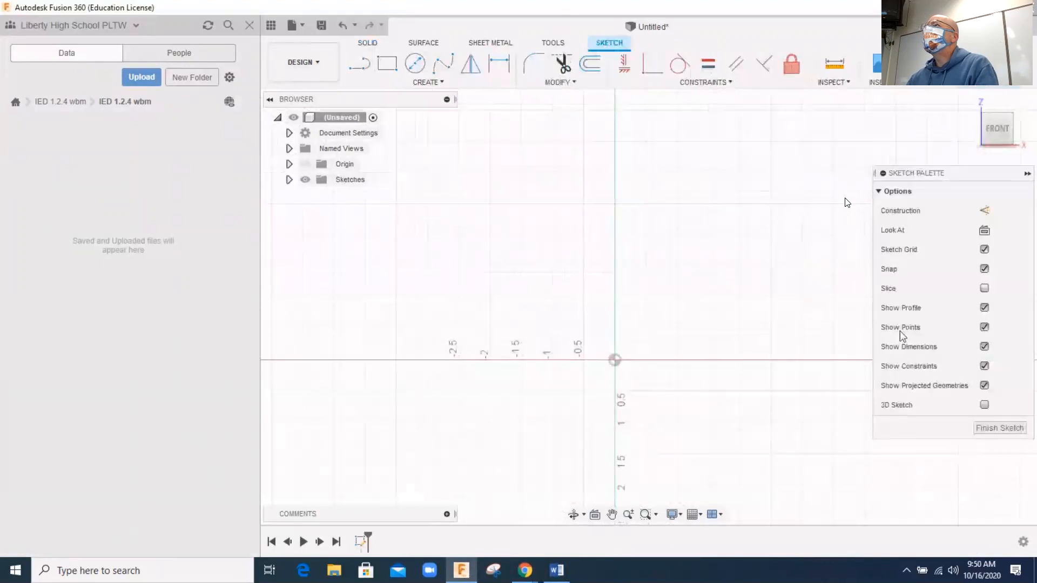
- Sketch a rectangle 2 in wide and 1.5 in high from the origin, checking the overall dimensions of Drawing 1 in Word
click(387, 63)
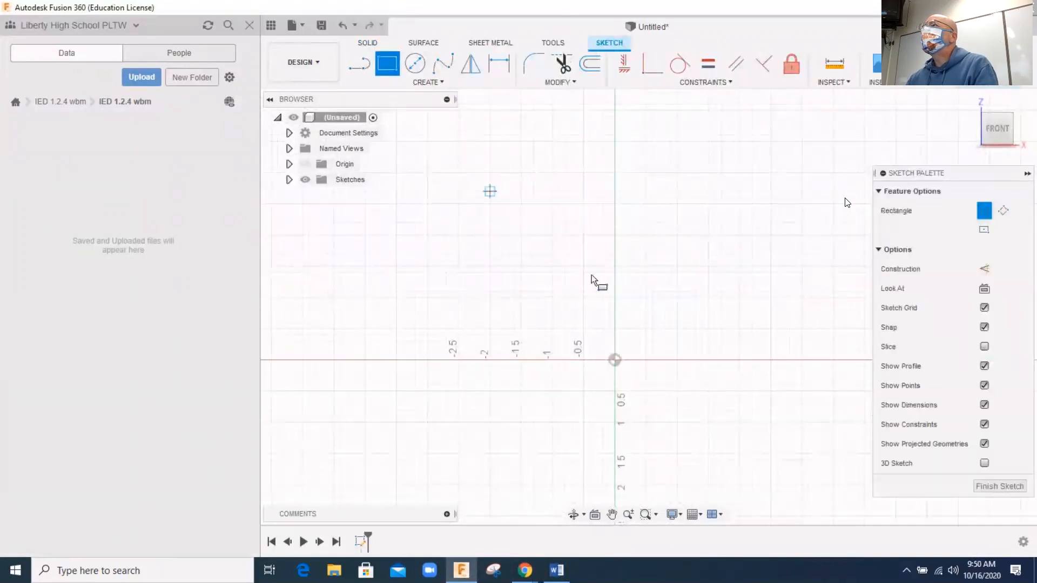
click(616, 363)
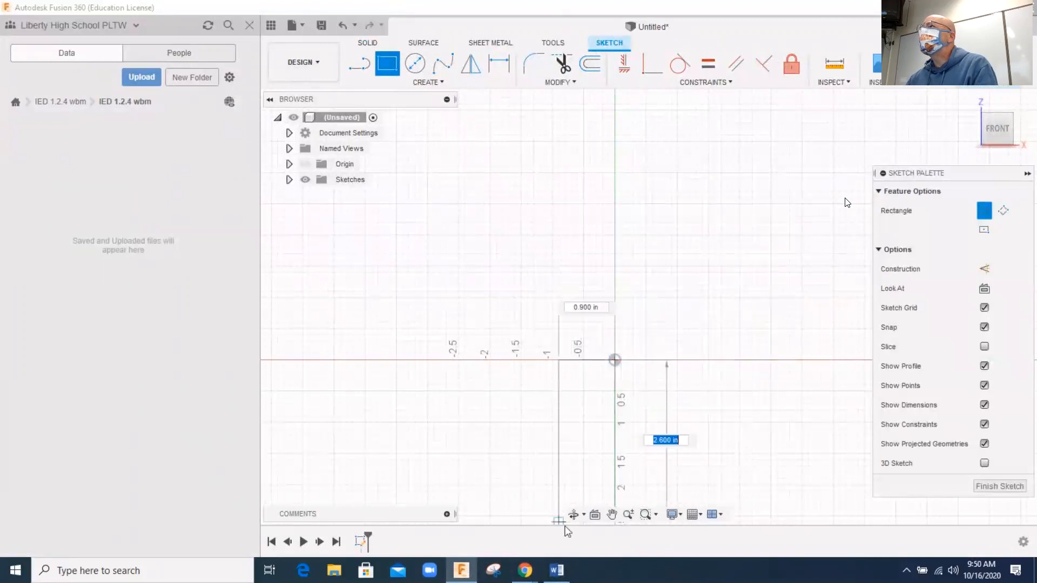
click(564, 572)
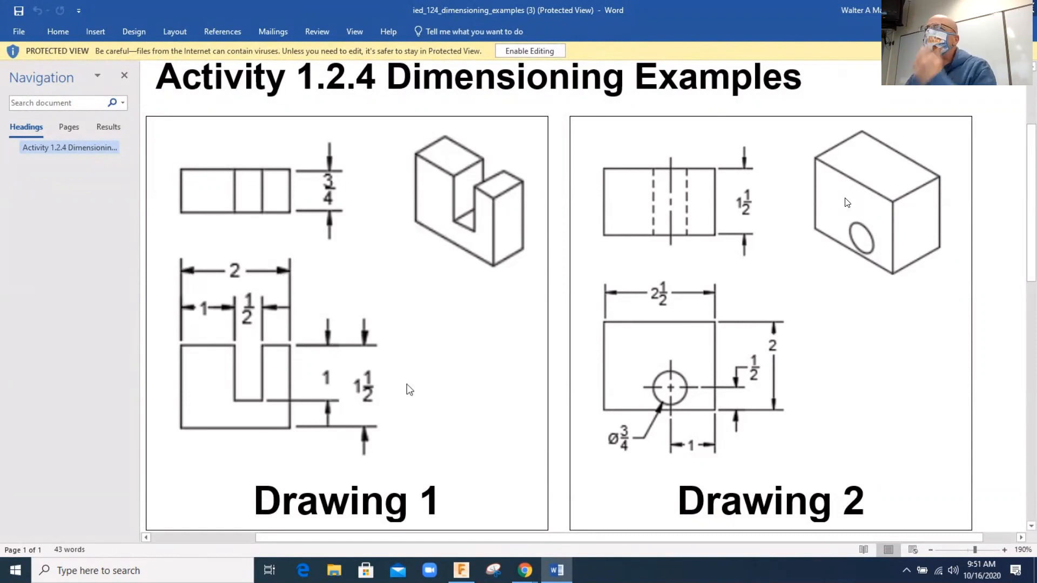
click(461, 571)
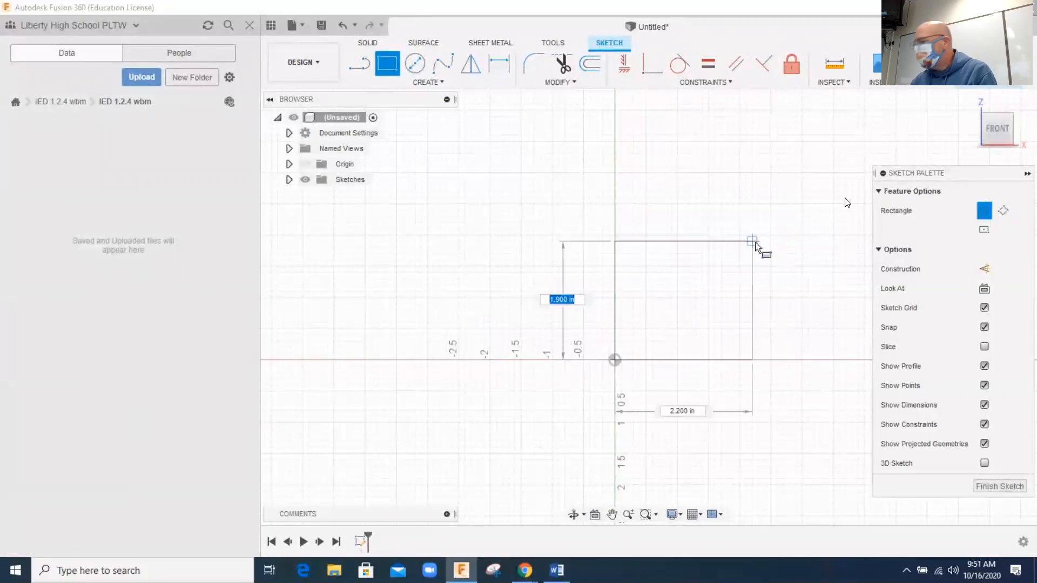
text(2)
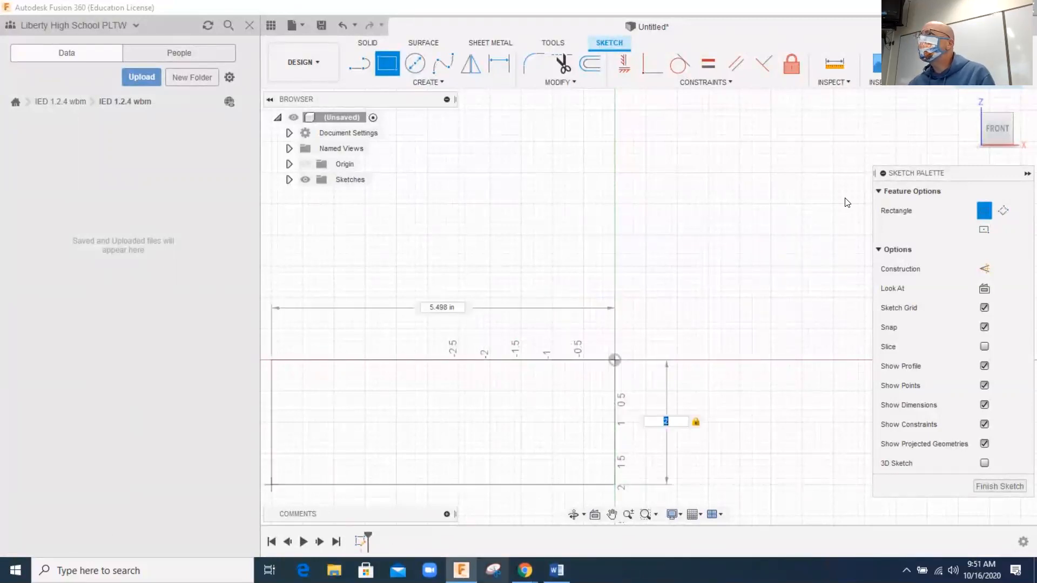
click(558, 573)
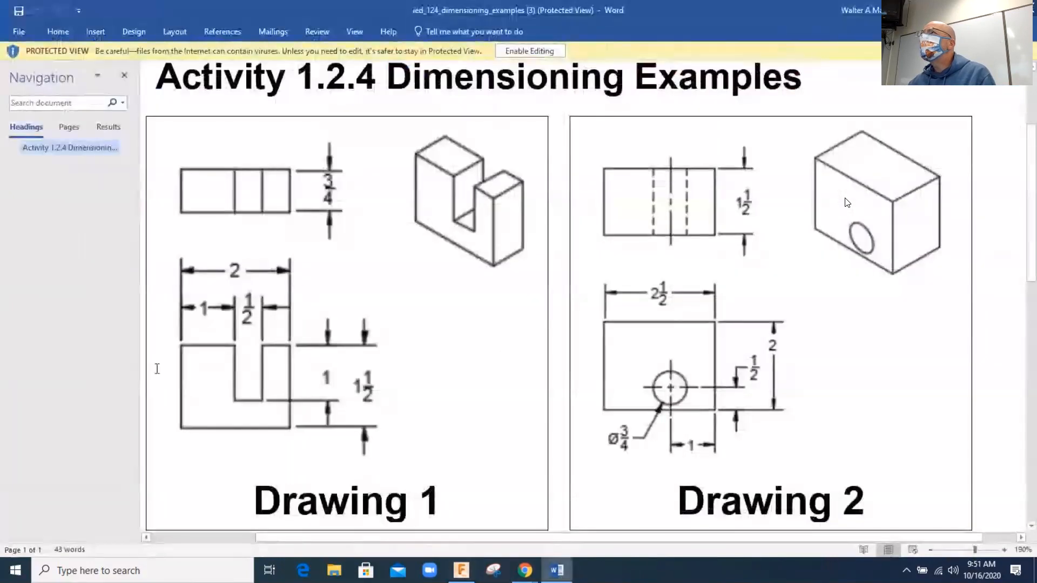
click(460, 572)
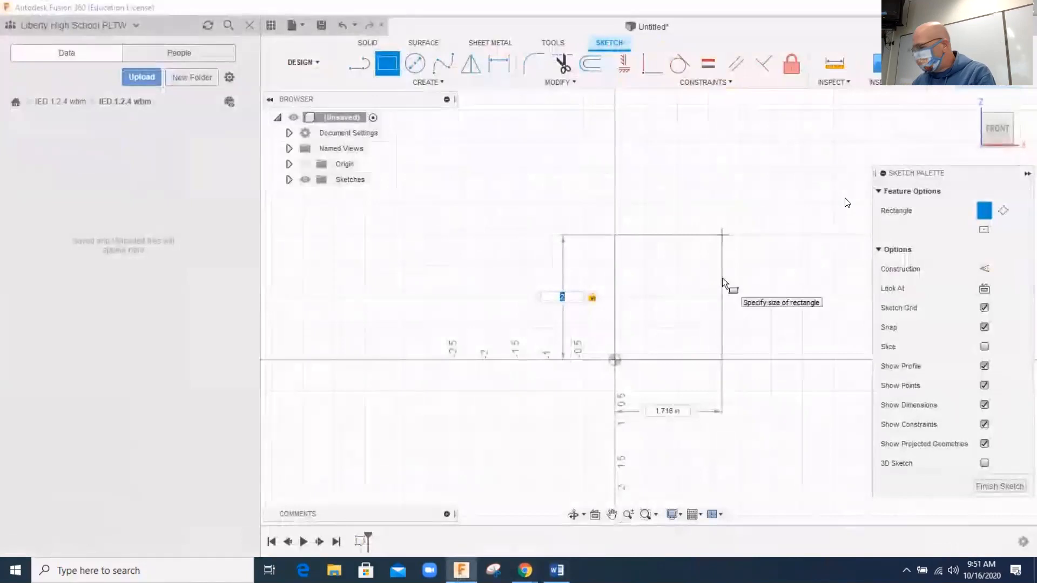
text(1.5)
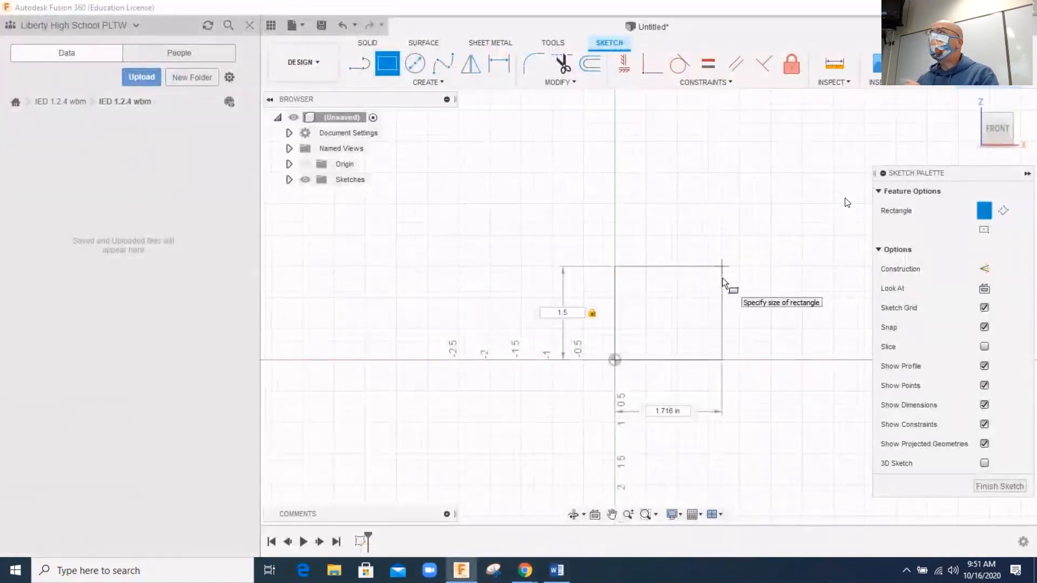
key(Tab)
text(2)
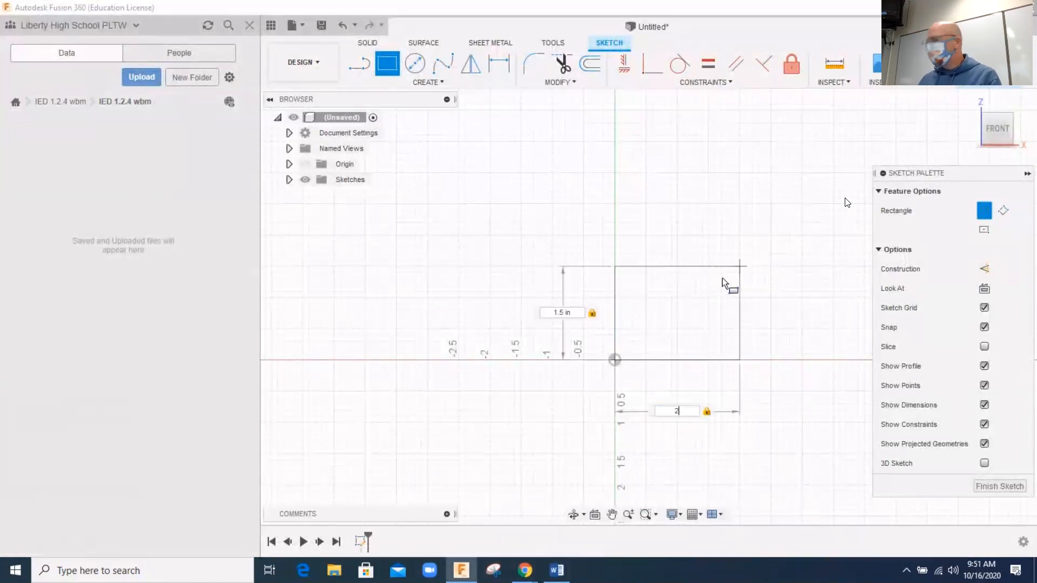
key(Return)
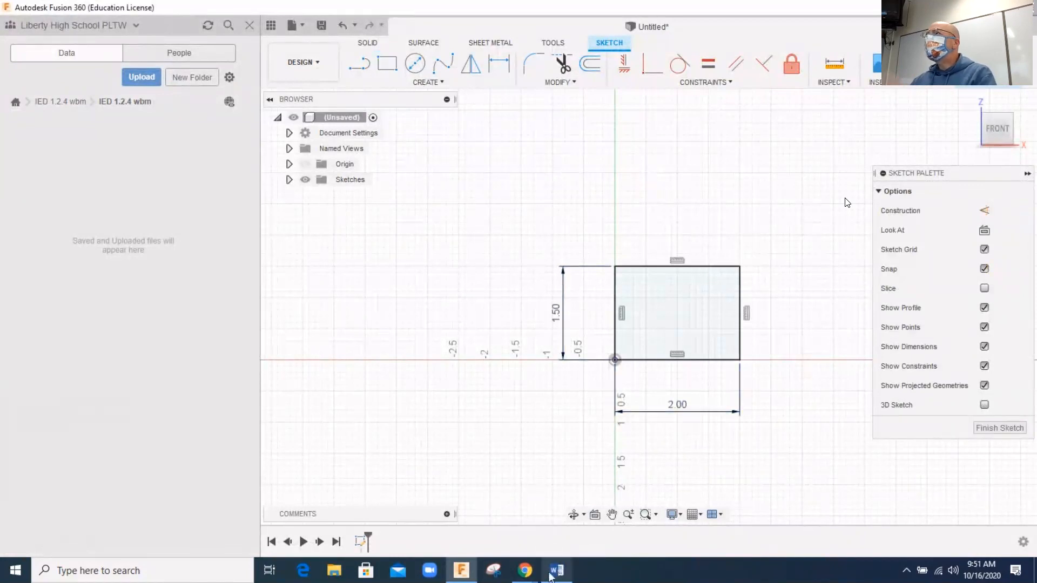
- Consult Drawing 1 in Word and sketch a 1 in wide, full-height rectangle from the upper-left corner of the base rectangle in Fusion 360
mouse_move(551, 576)
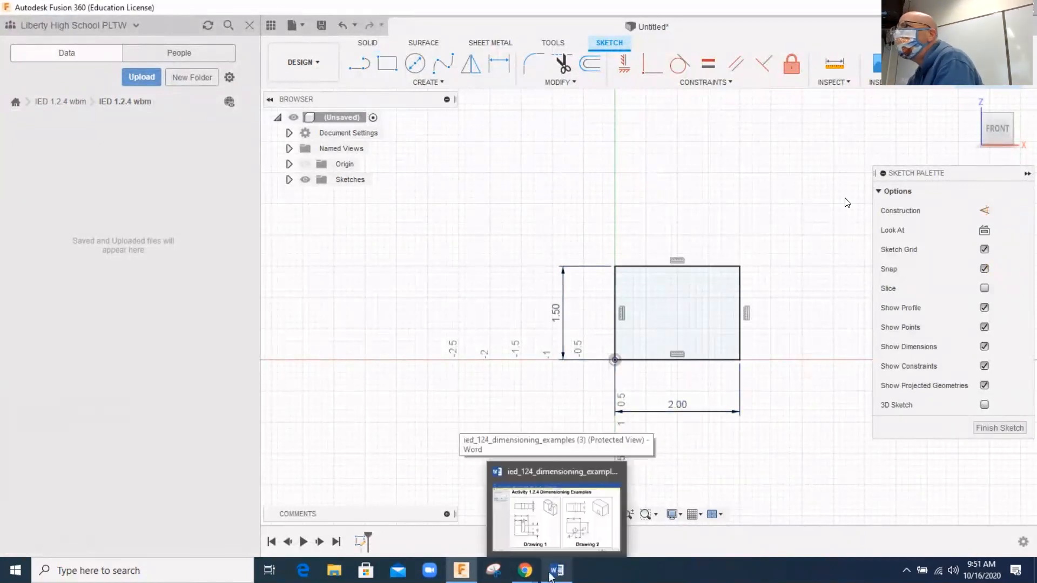
click(567, 576)
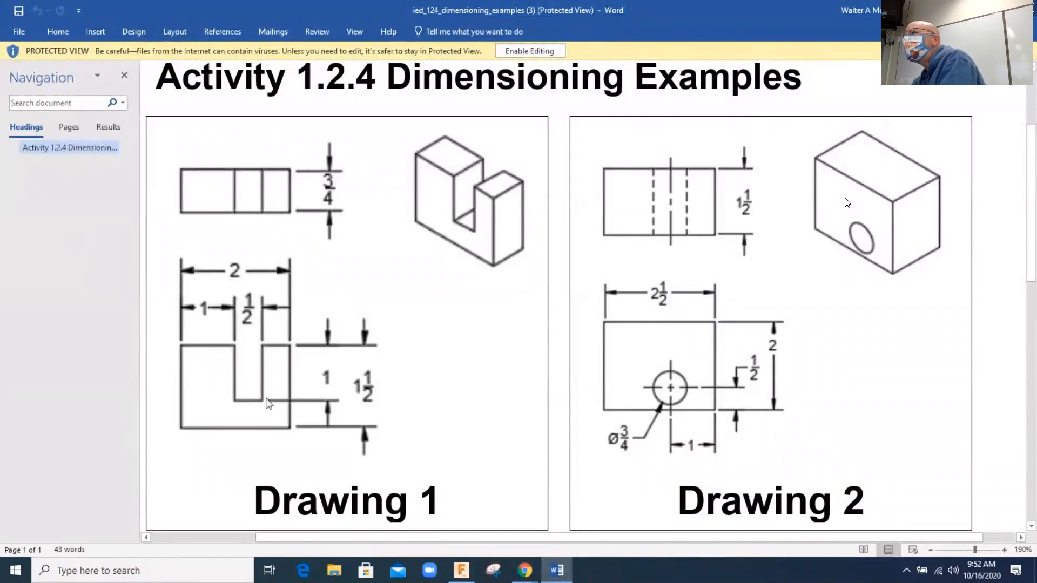
click(460, 570)
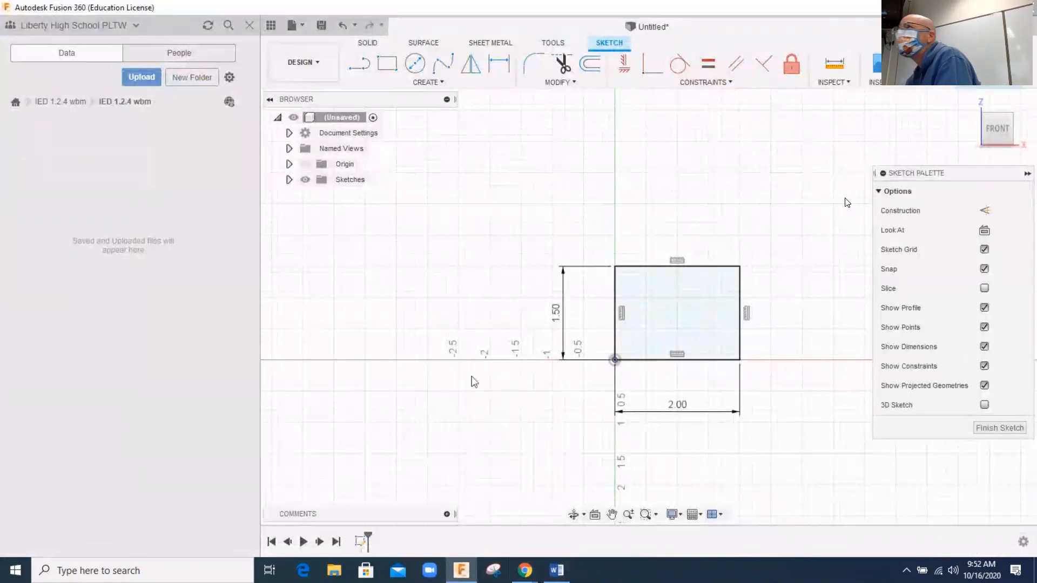
click(387, 63)
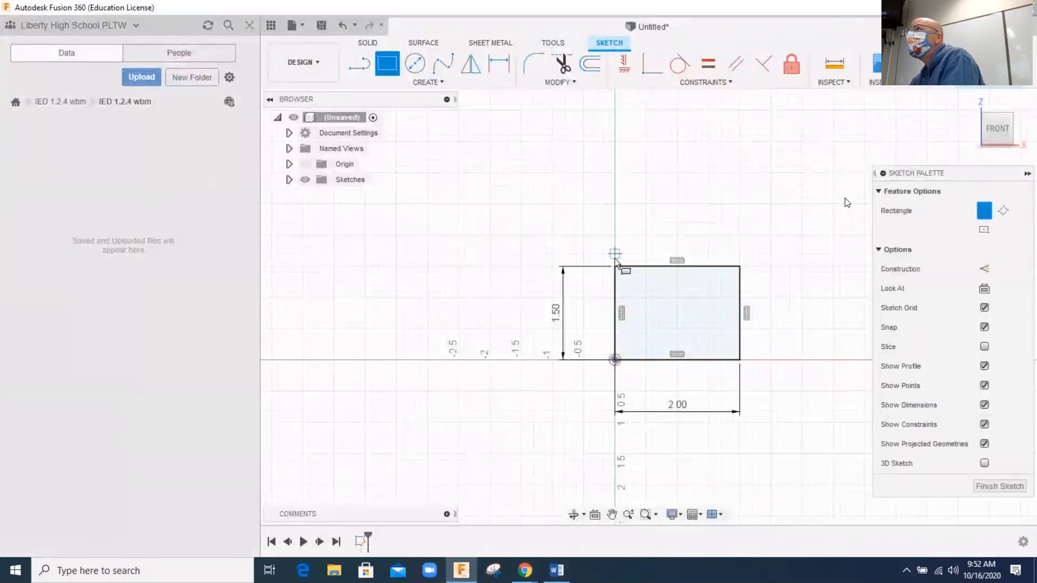
click(614, 266)
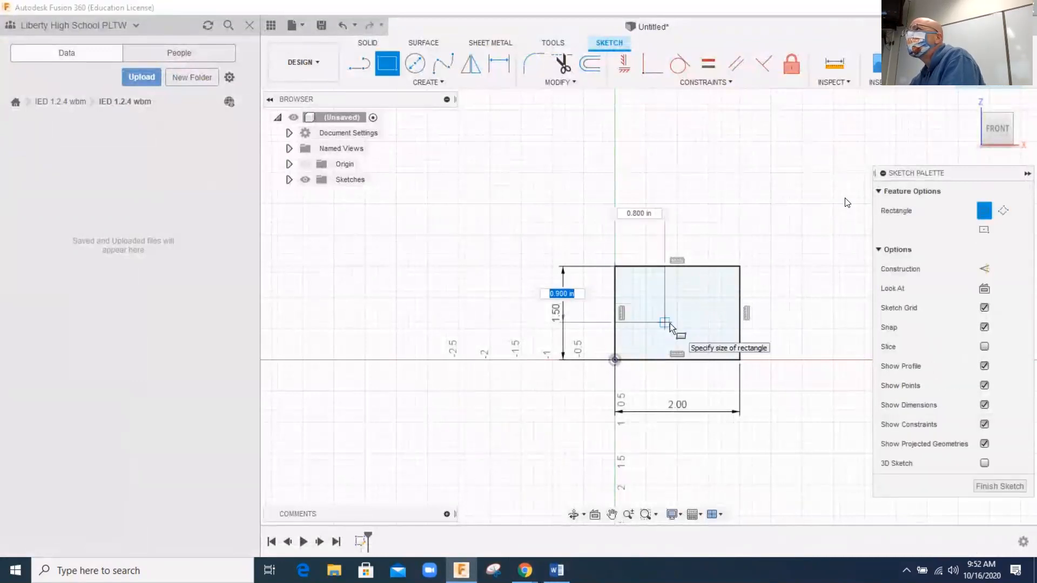
click(557, 570)
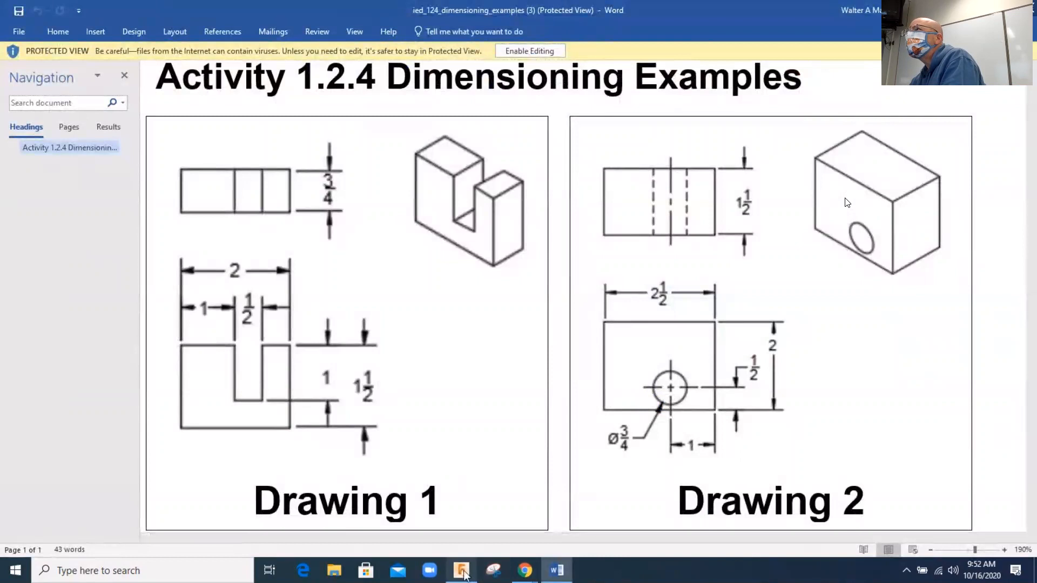
click(462, 571)
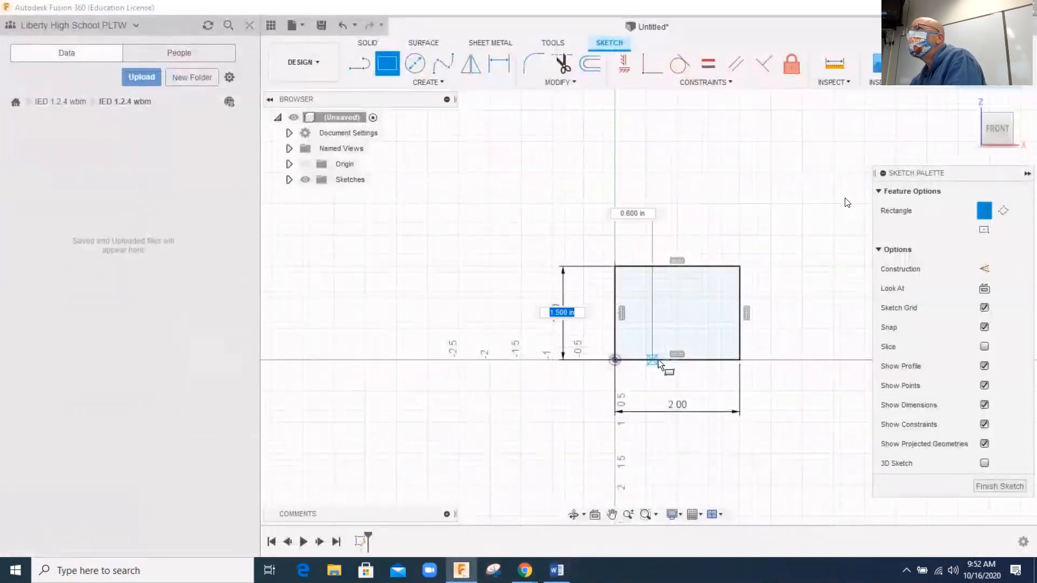
key(Tab)
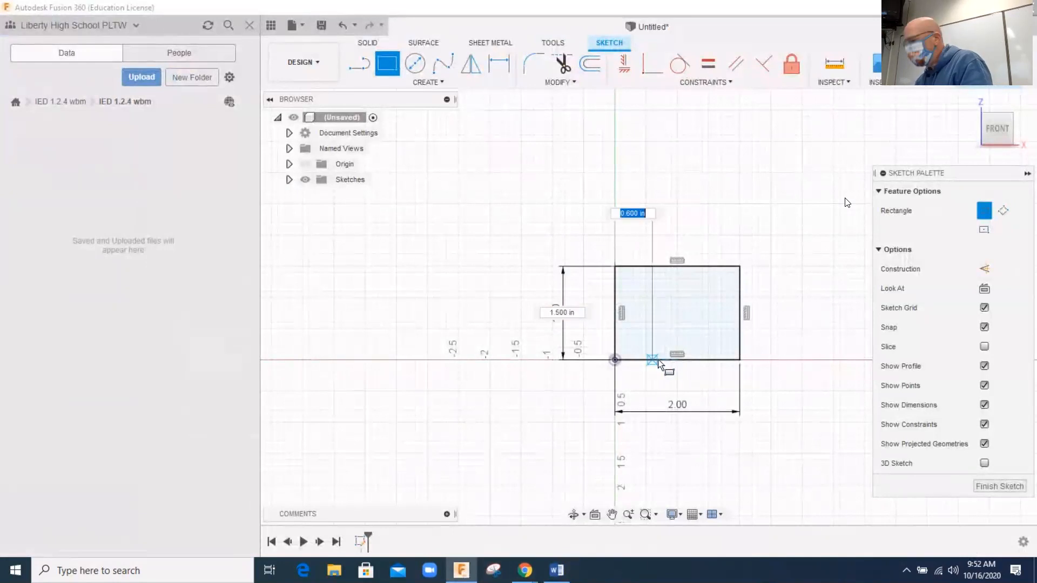
text(1)
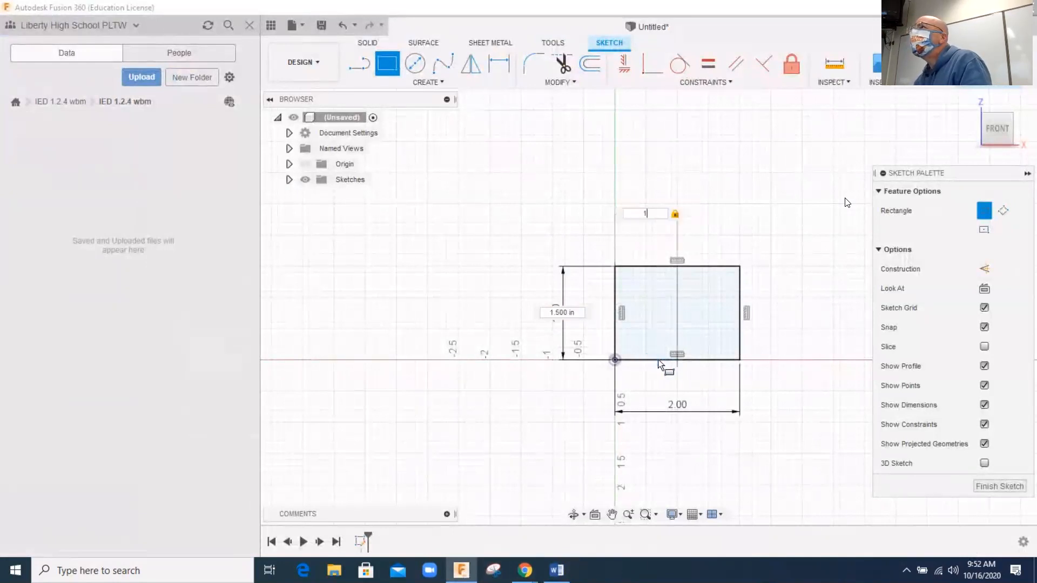
key(Return)
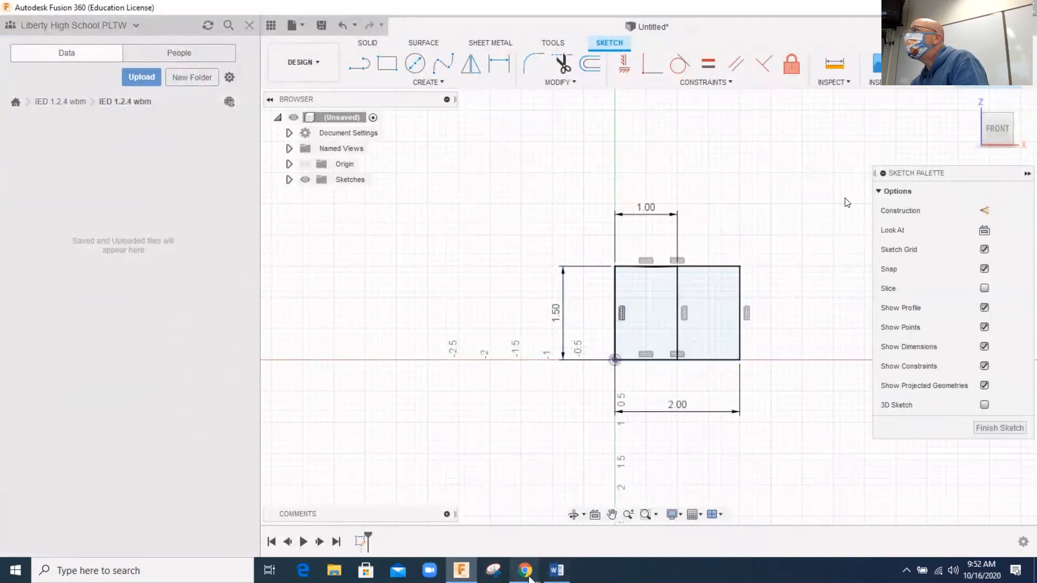
- Recheck Drawing 1 in Word and sketch a rectangle 1 in high and 0.5 in wide upward from the dividing line's top end in Fusion 360
mouse_move(529, 577)
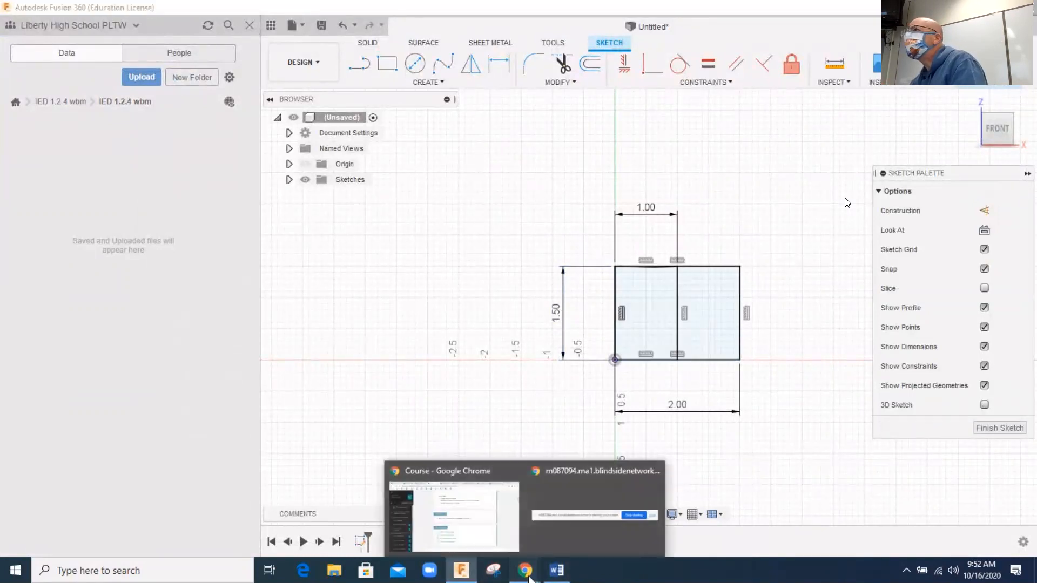
click(557, 573)
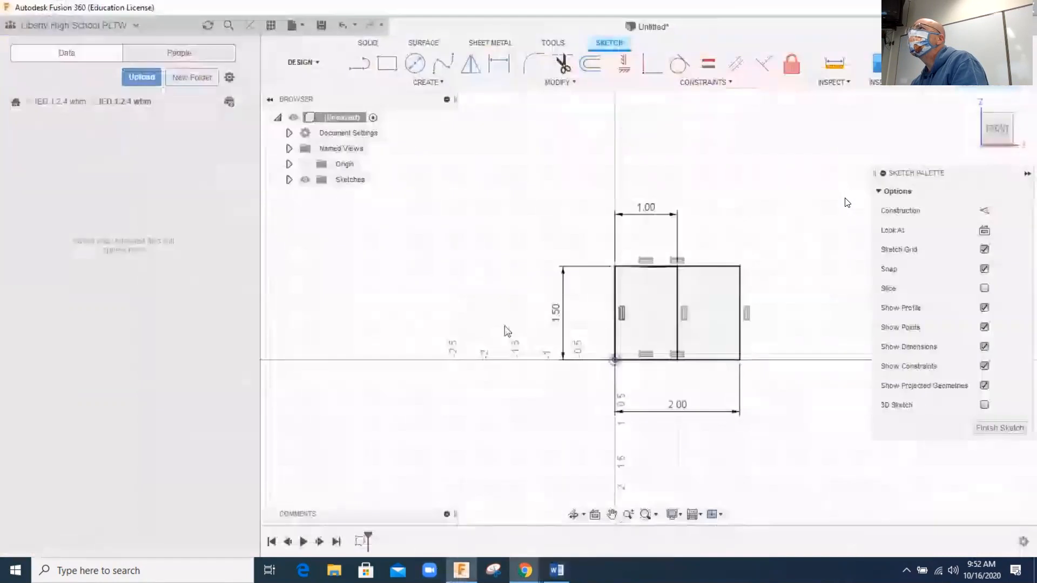
click(461, 571)
click(388, 63)
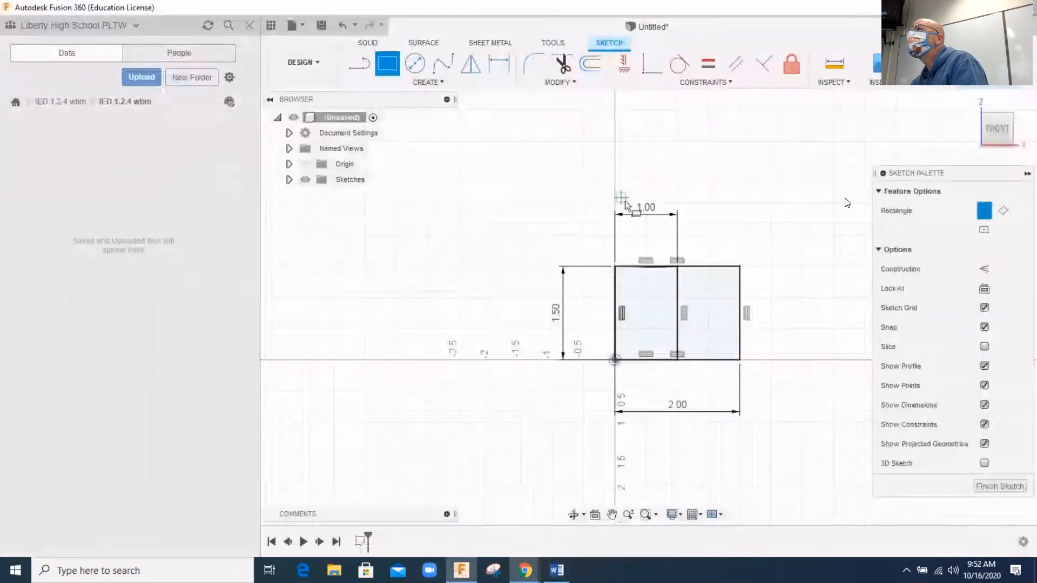
click(677, 265)
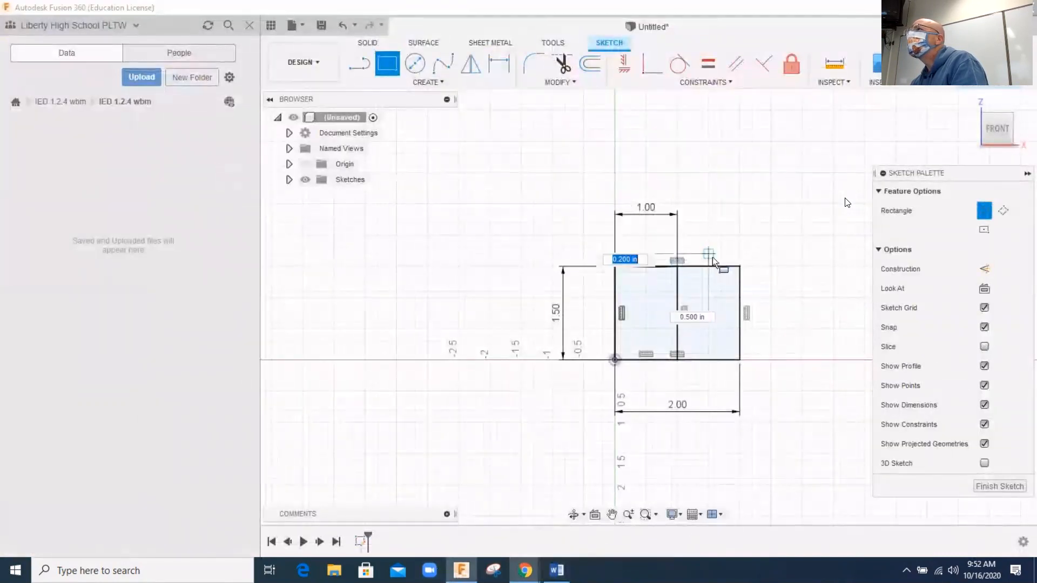
text(1)
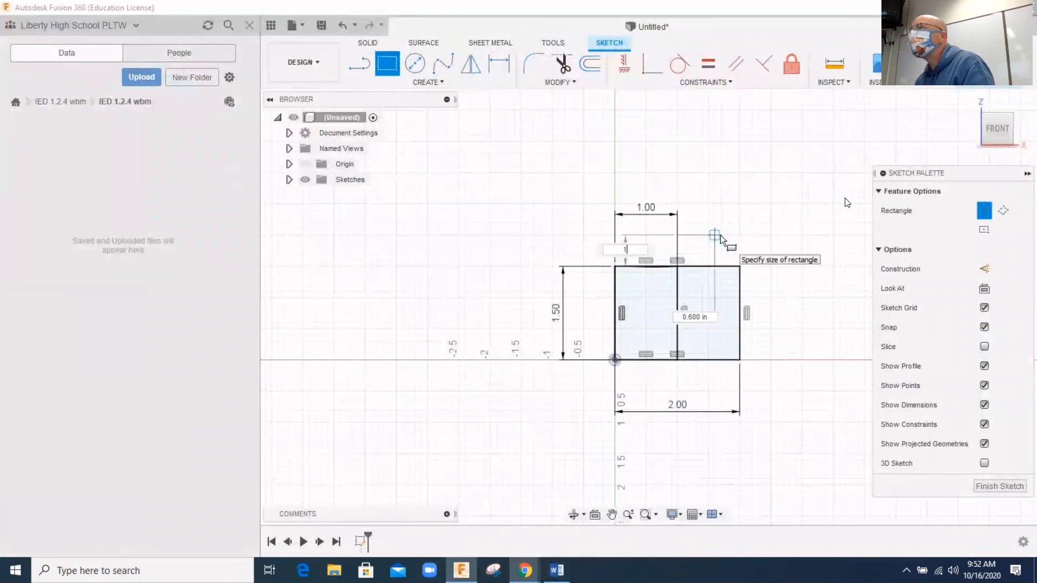
key(Tab)
text(.5)
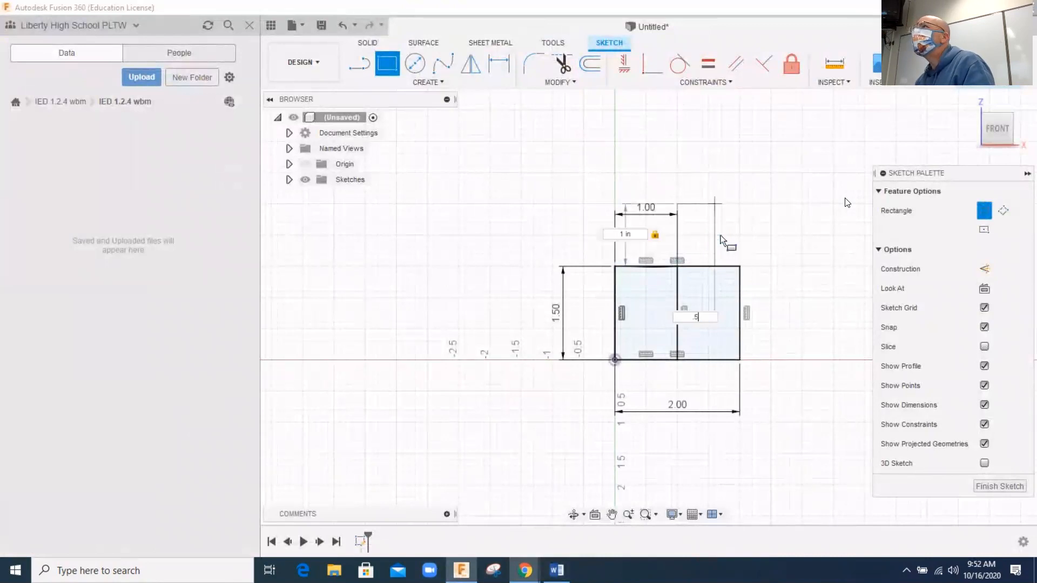
key(Return)
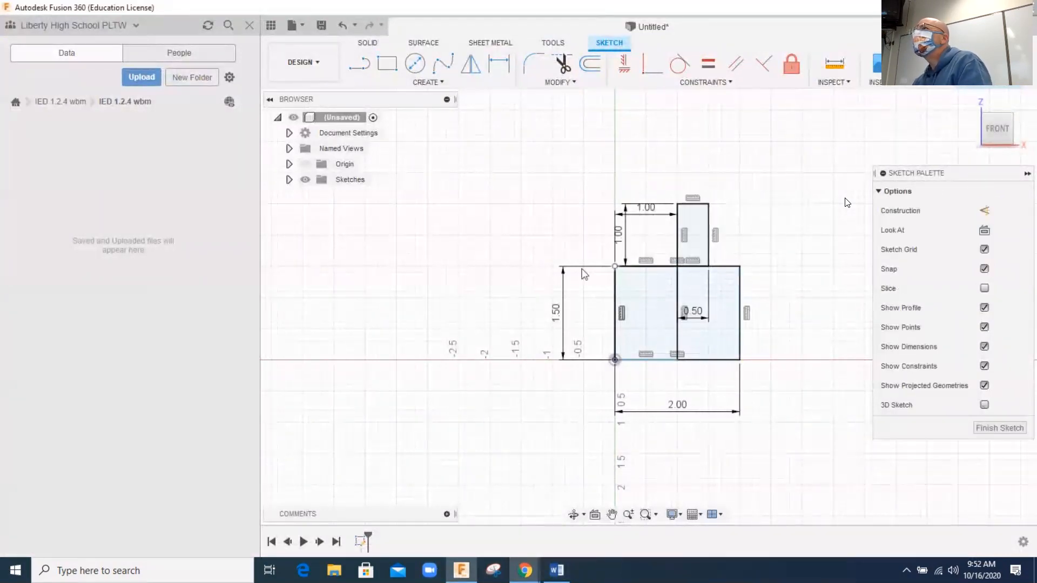
- Undo the upward rectangle, sketch one 0.5 in wide and 1 in high downward from the dividing line's top end, and finish the sketch
click(341, 27)
click(388, 63)
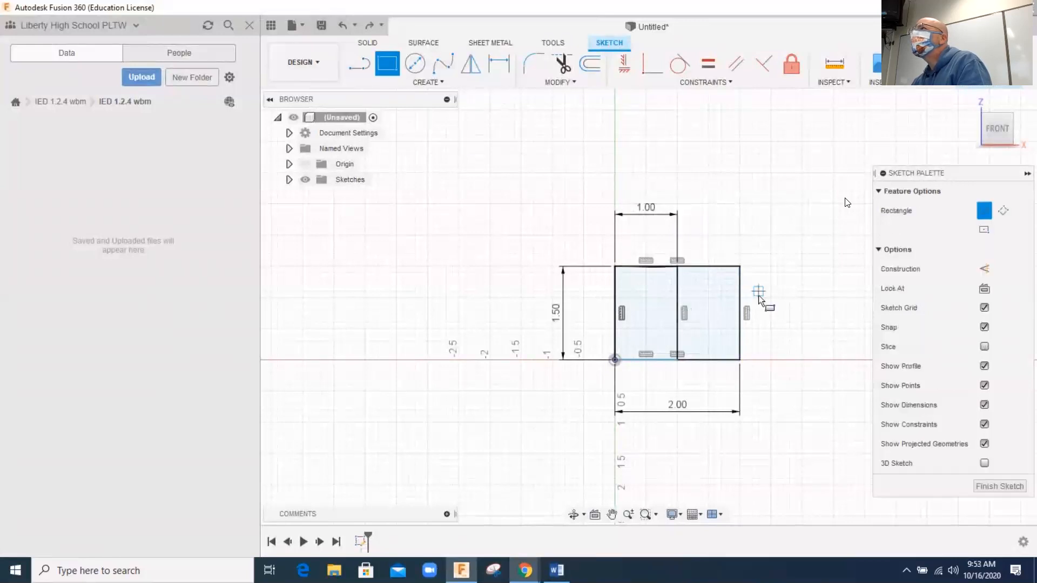
click(677, 266)
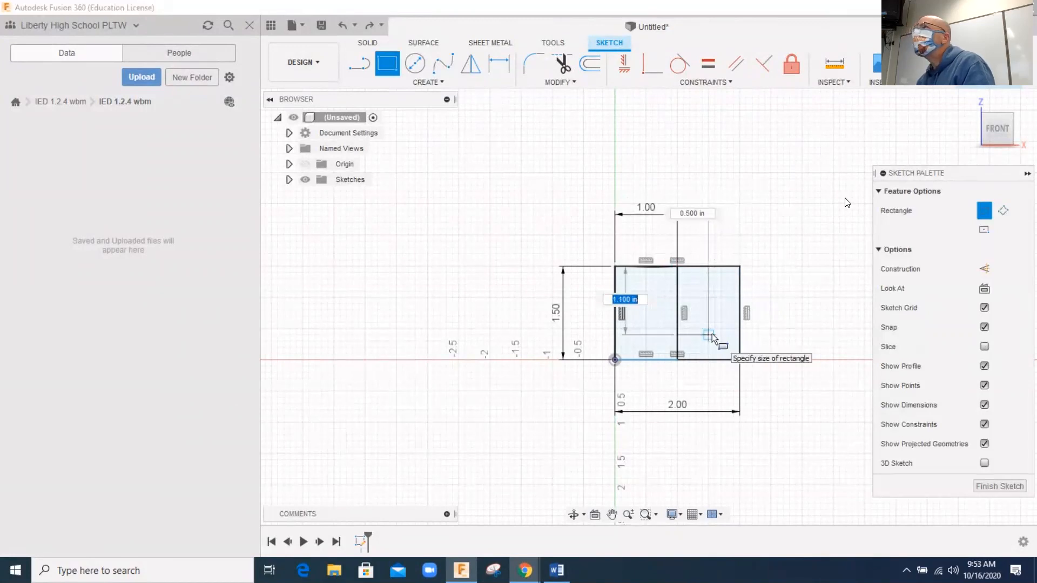
text(1)
key(Tab)
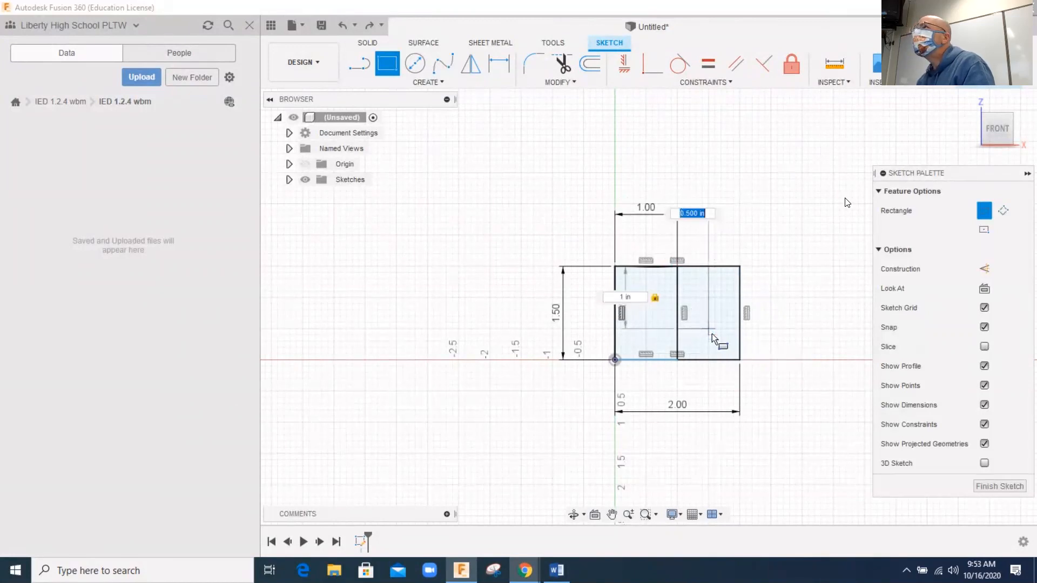
text(.5)
key(Return)
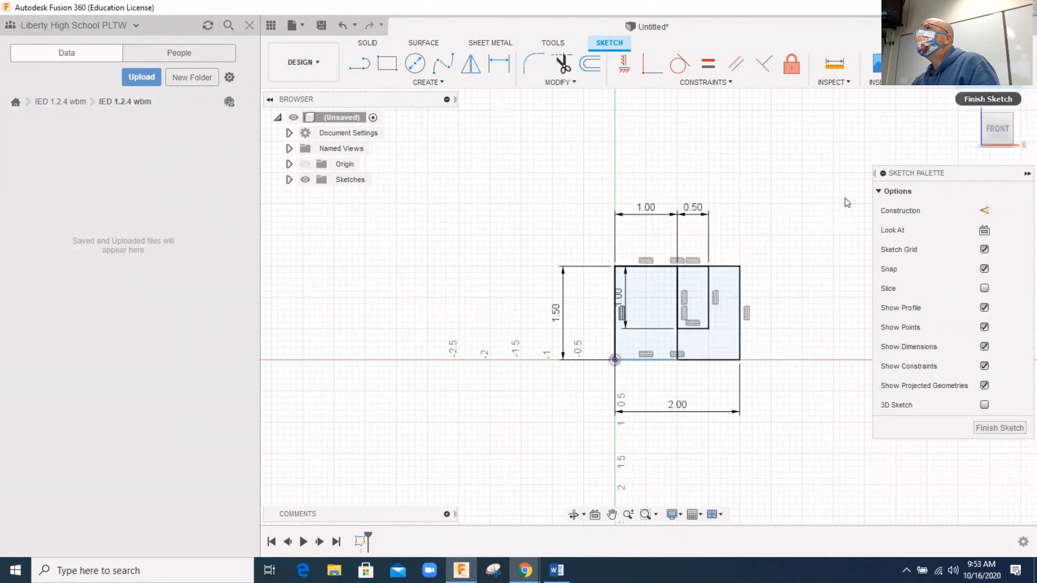
click(988, 68)
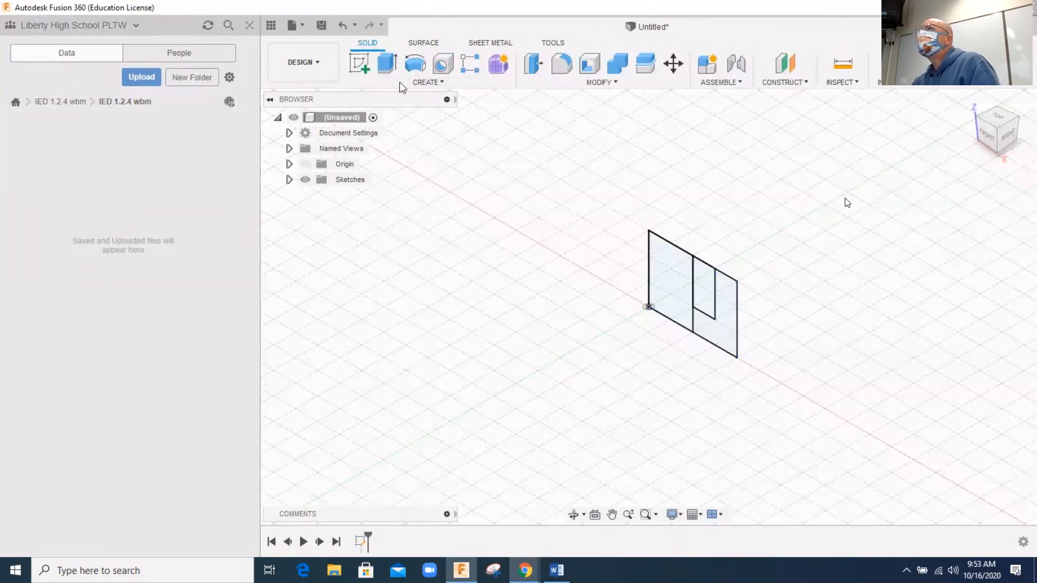
- Extrude the two profiles around the notch 0.75 in as a new body in Fusion 360, checking Drawing 1's depth in Word
click(387, 64)
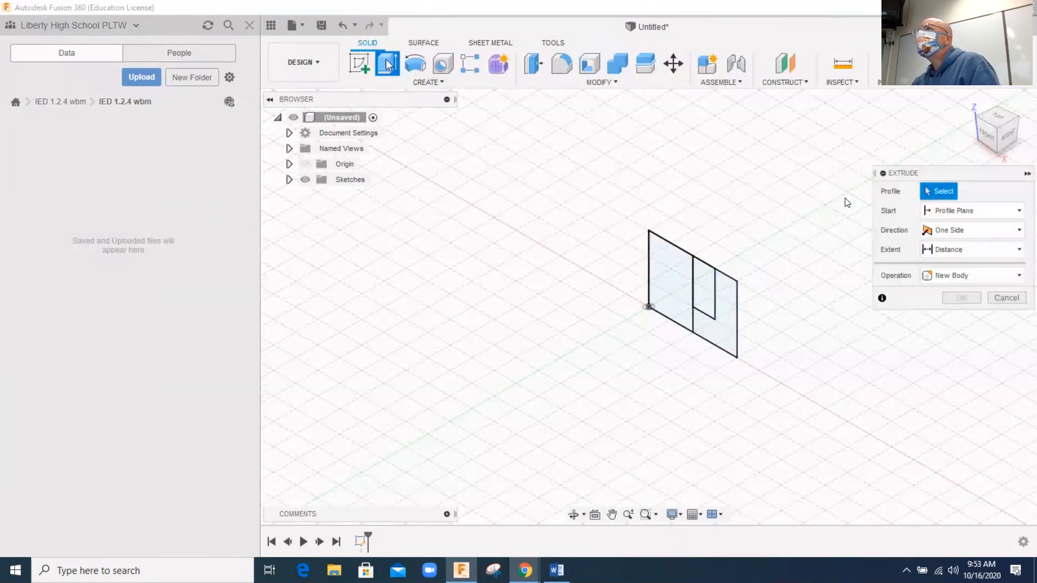
click(676, 267)
click(732, 320)
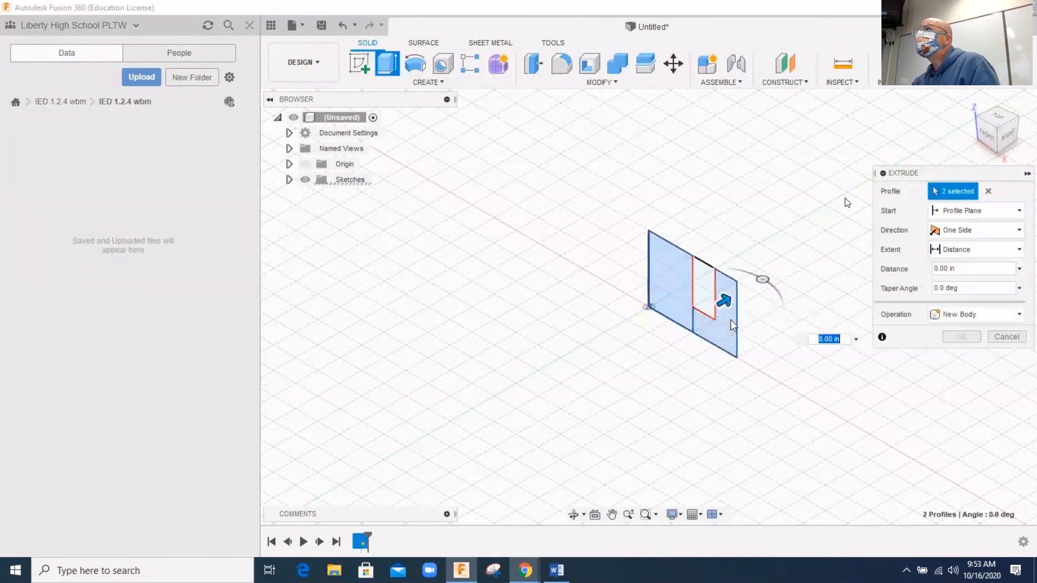
drag(727, 305, 797, 245)
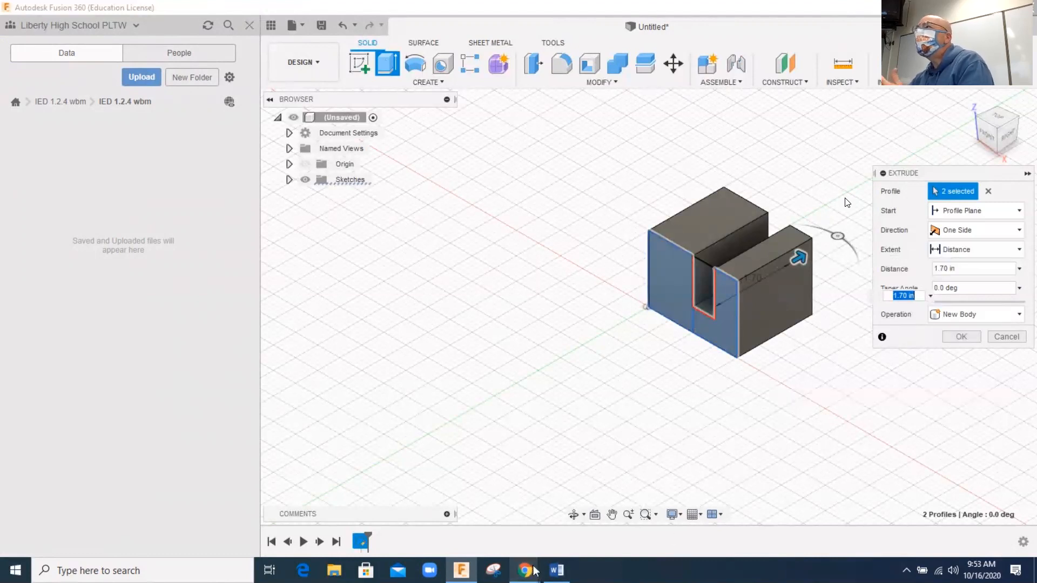
click(558, 571)
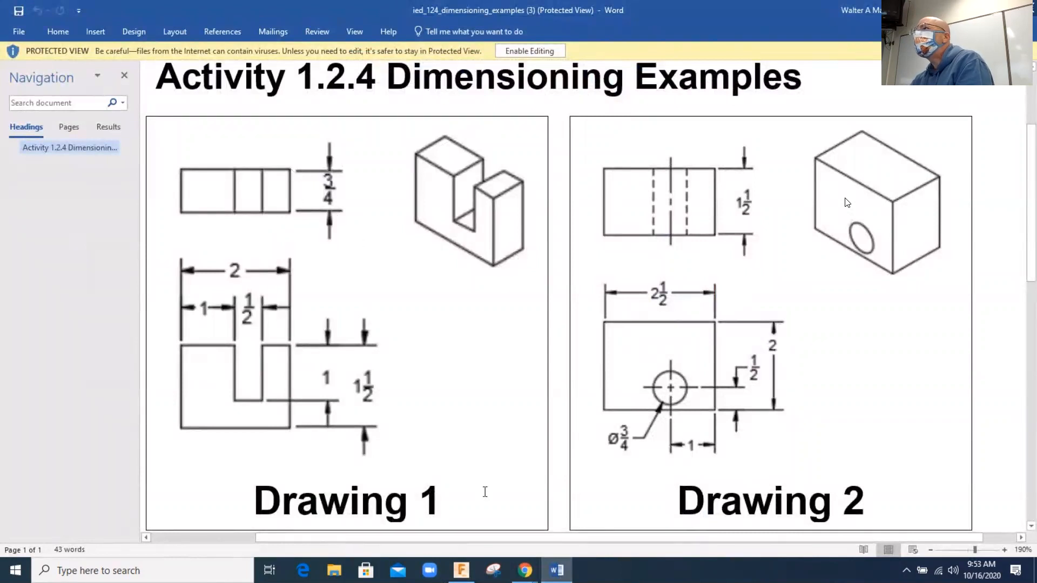
click(461, 573)
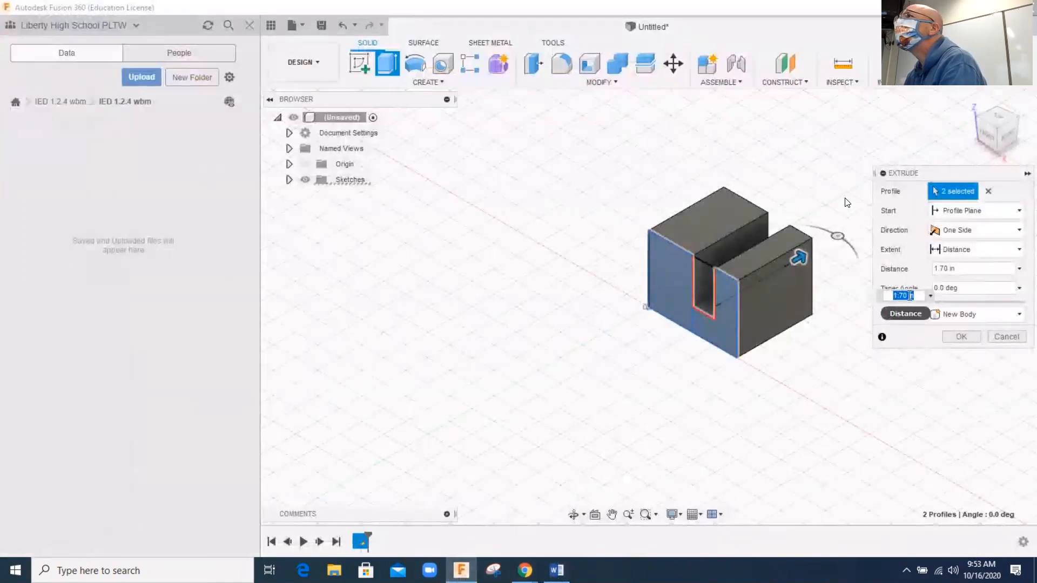
key(BackSpace)
text(.75)
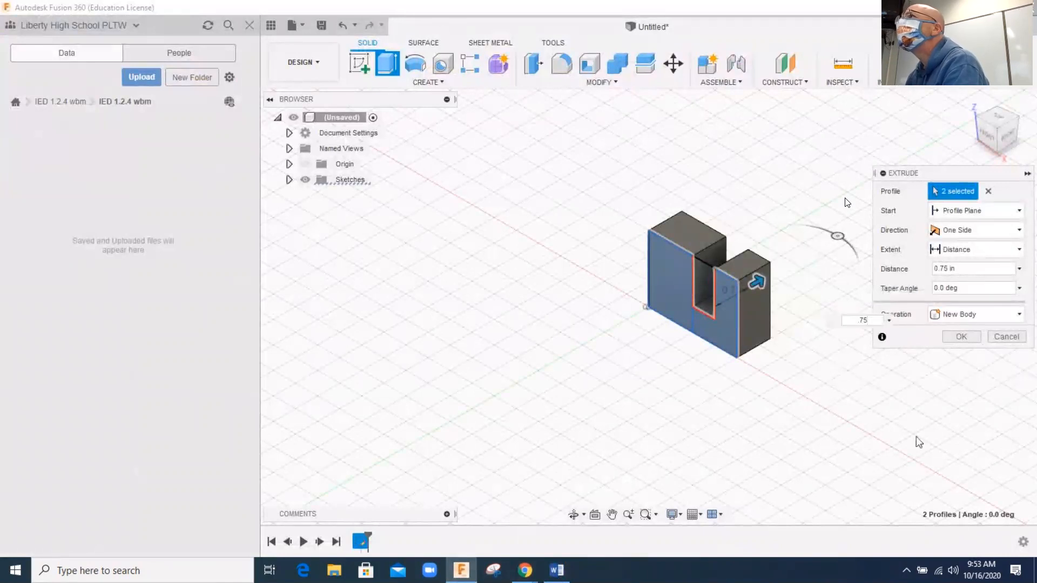
click(959, 336)
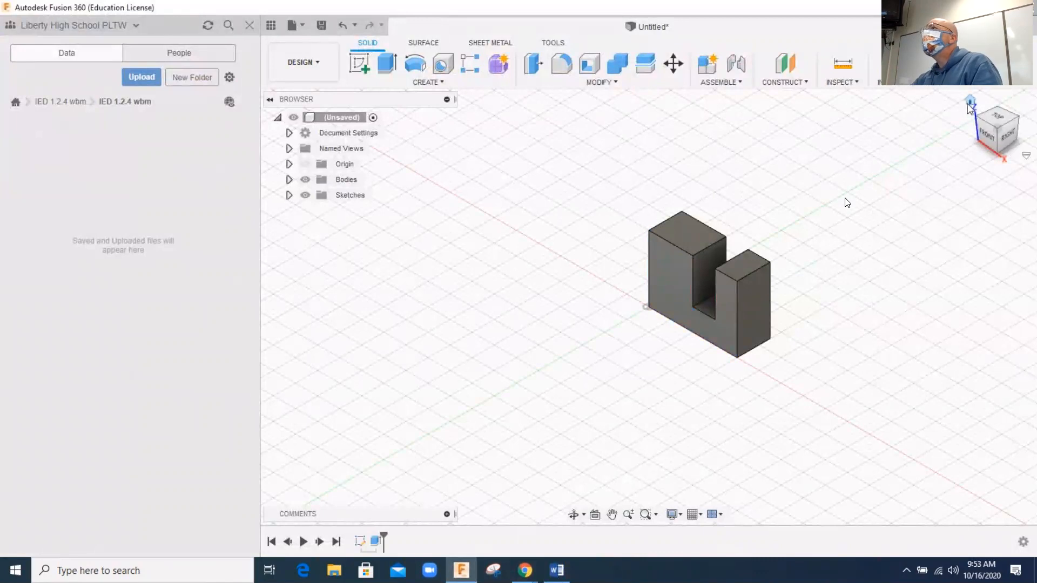
click(970, 101)
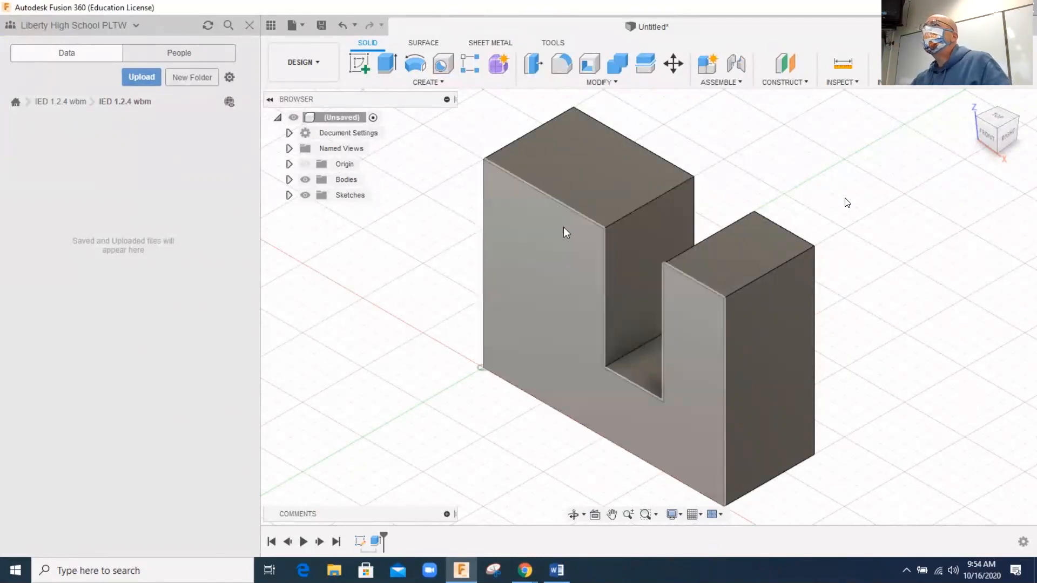
- Start a drawing from the design, saving the design as IED 1.2. wbm in the IED 1.2.4 wbm folder
click(293, 69)
mouse_move(306, 237)
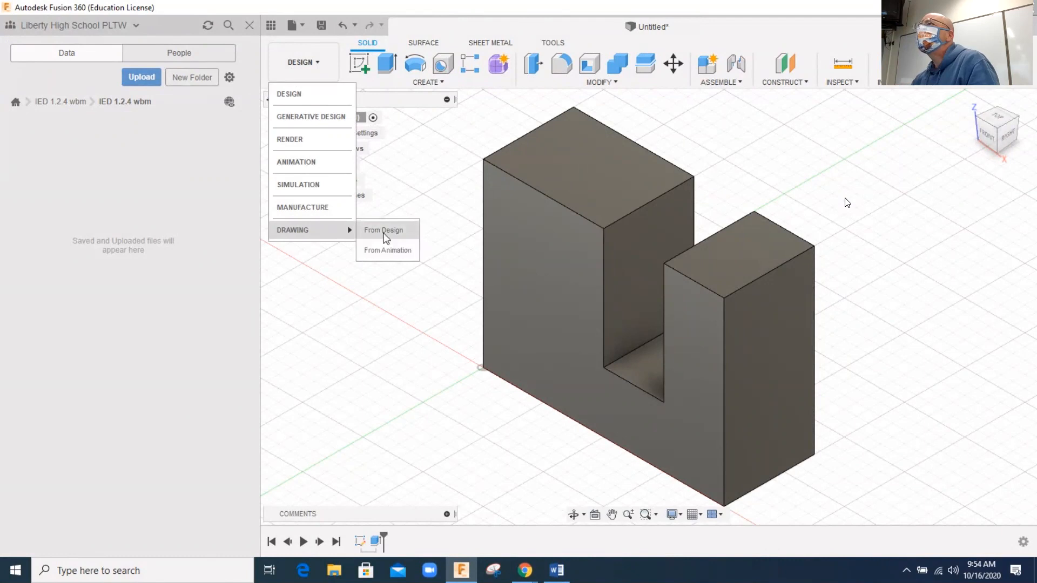
click(385, 231)
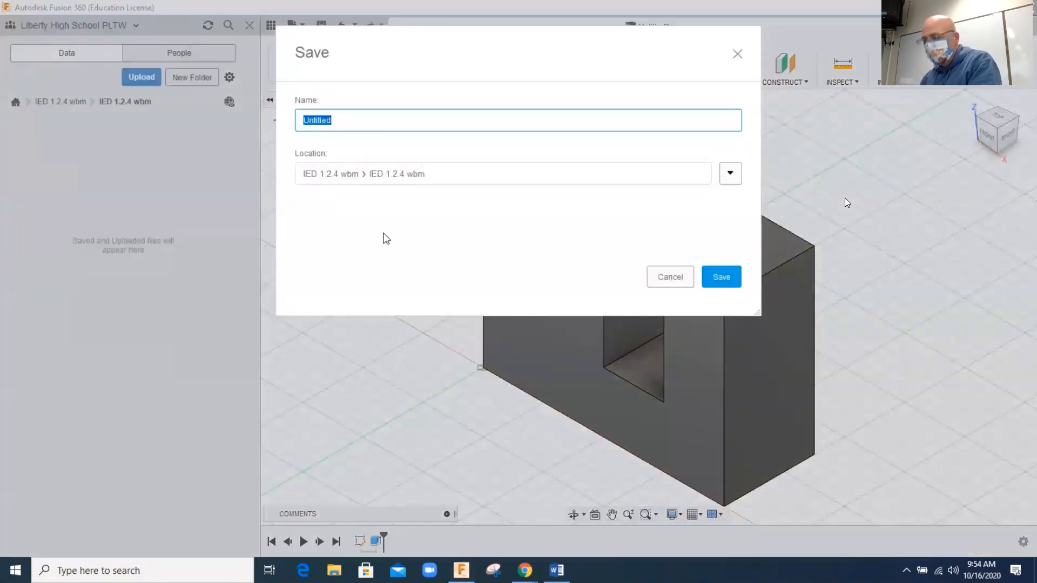
key(BackSpace)
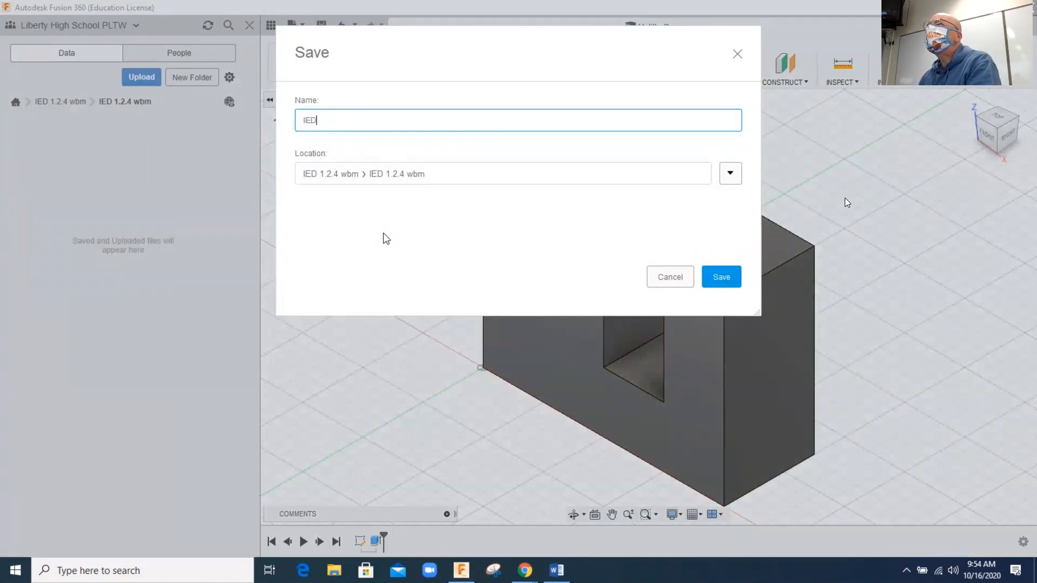
text(IED 1.2. wbm)
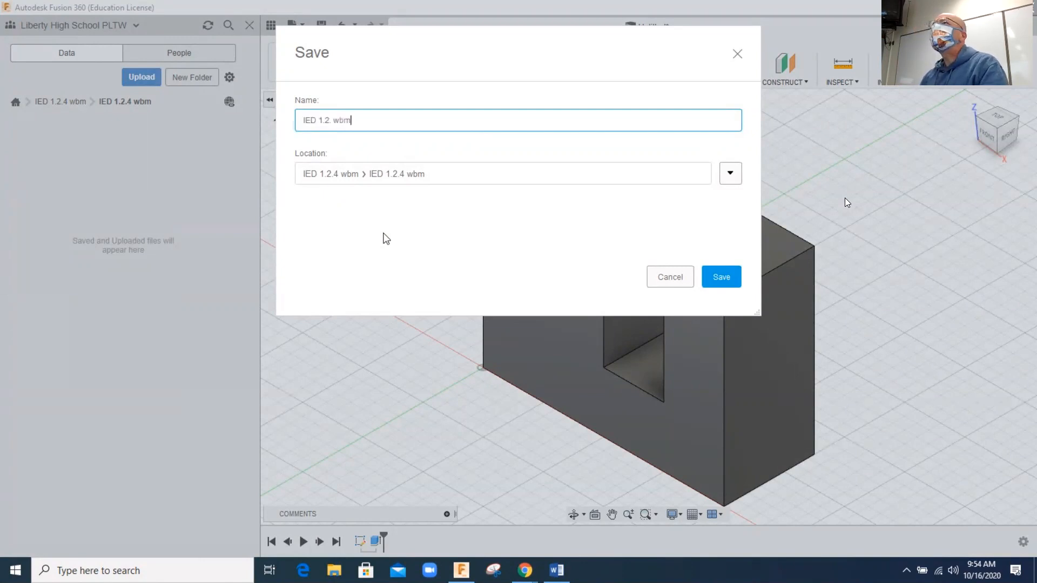
click(722, 277)
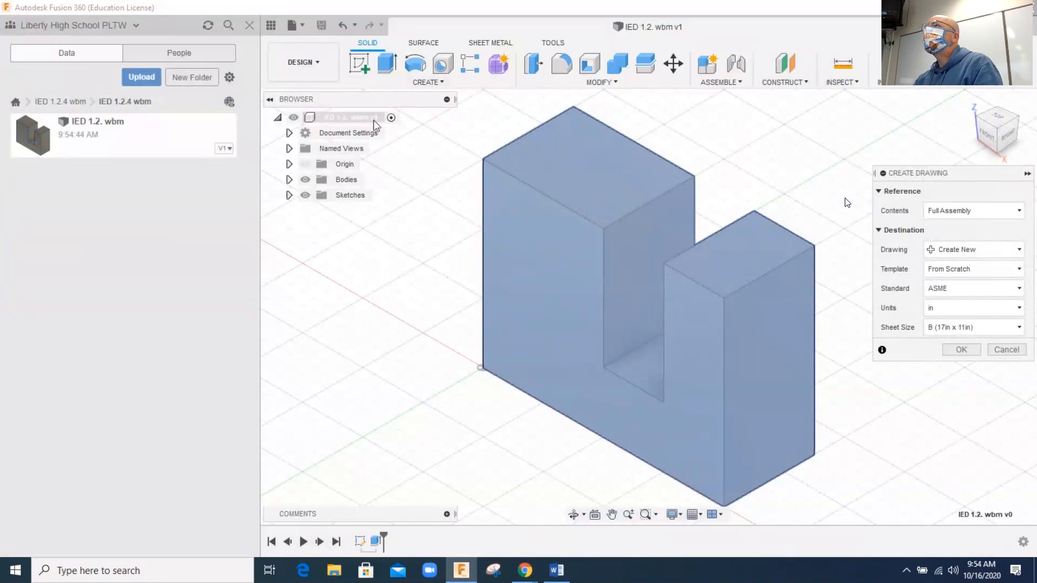
- Create the ASME drawing in inches on a B (17in x 11in) sheet and place the front base view at 1:1 scale
click(972, 352)
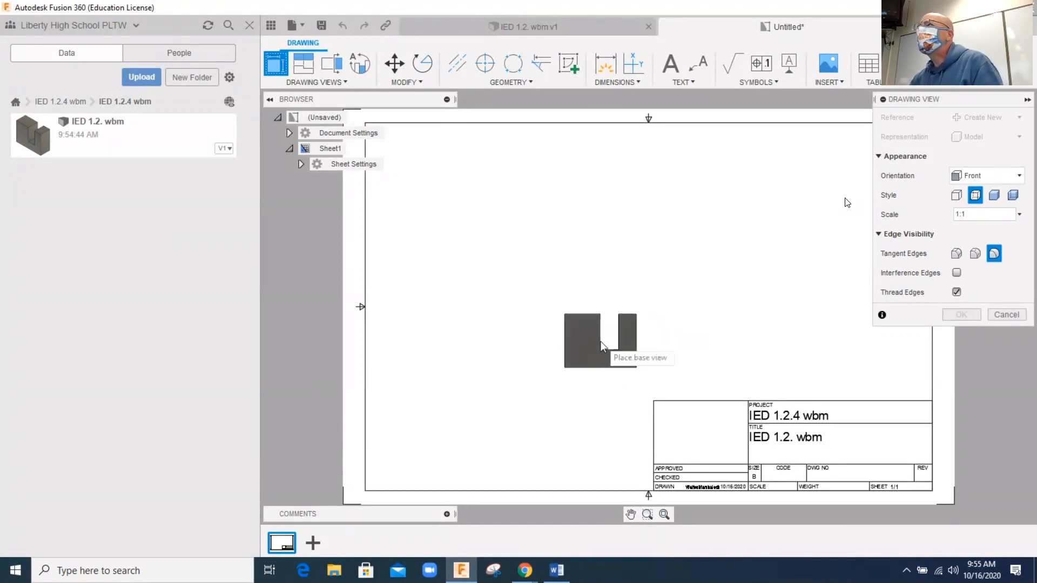
click(520, 333)
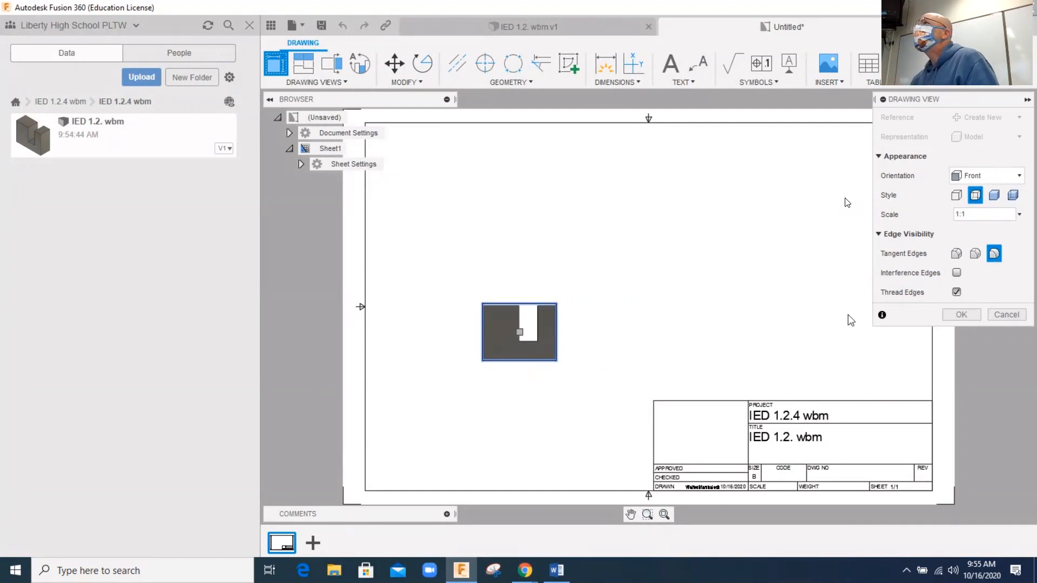
click(959, 315)
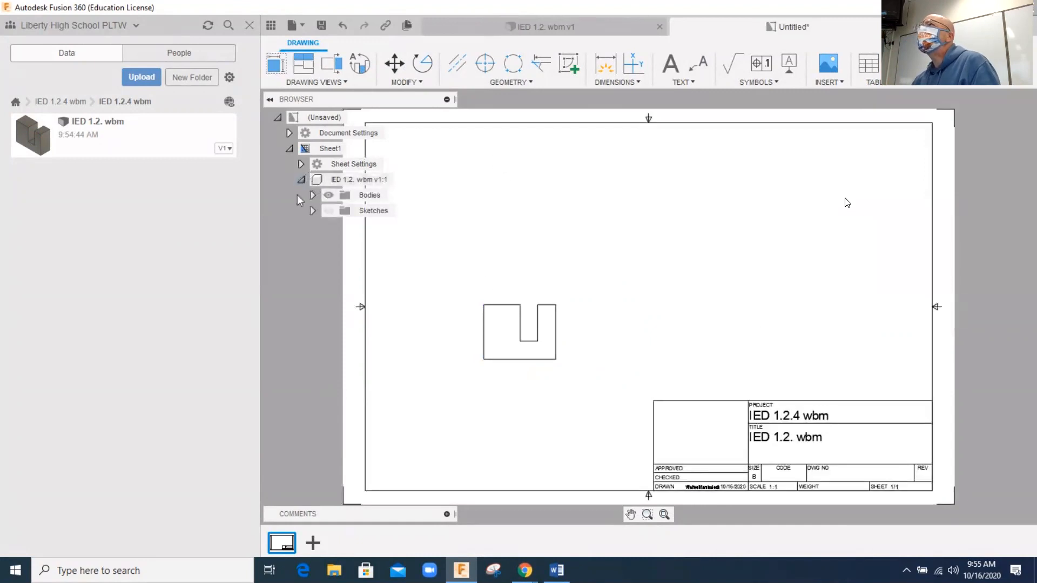
- Change the sheet size to A (8.5in x 11in) and move the front view to the left half of the sheet
click(301, 164)
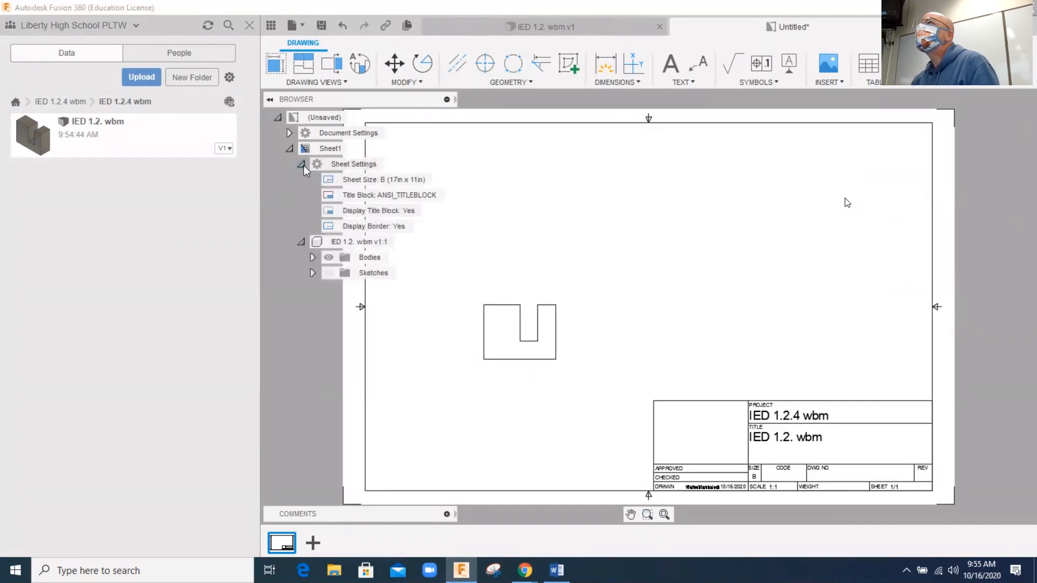
click(302, 164)
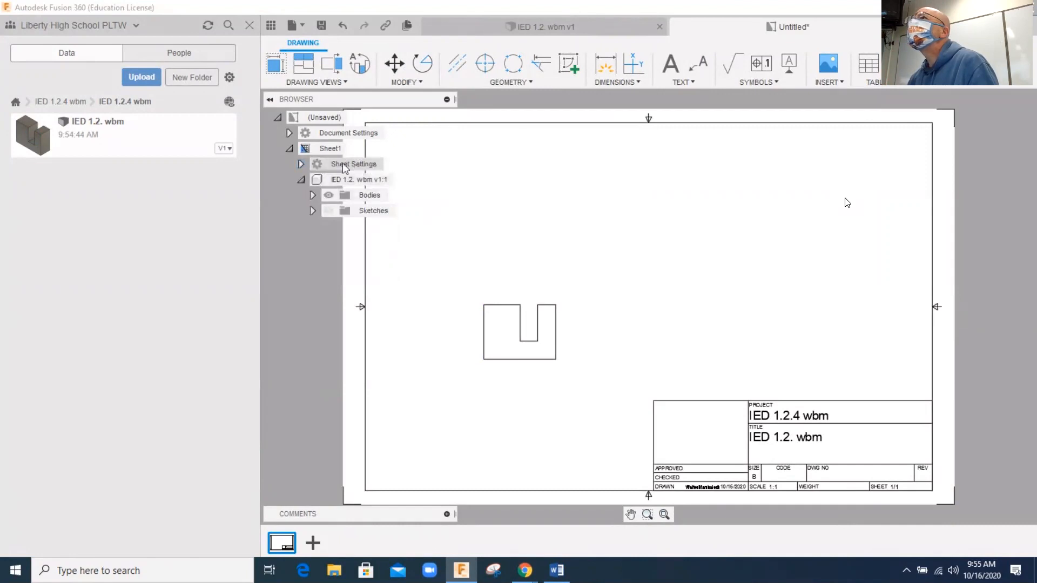
click(301, 164)
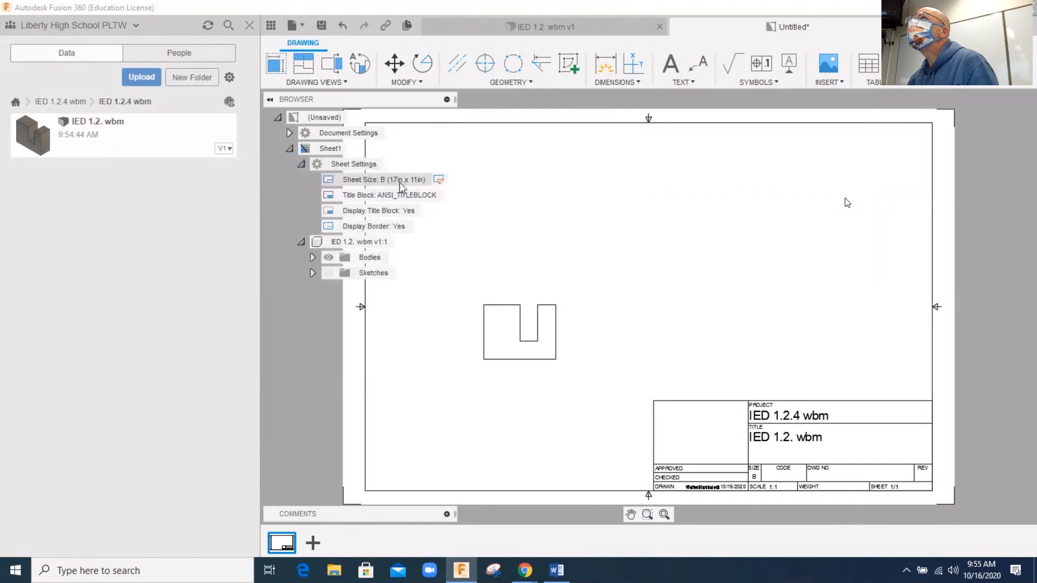
click(439, 182)
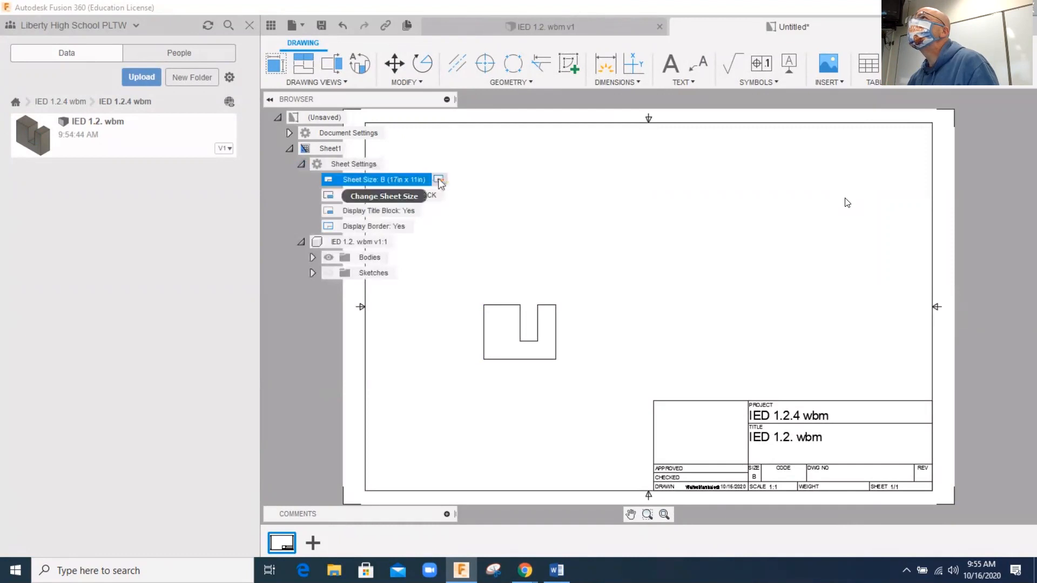
click(440, 179)
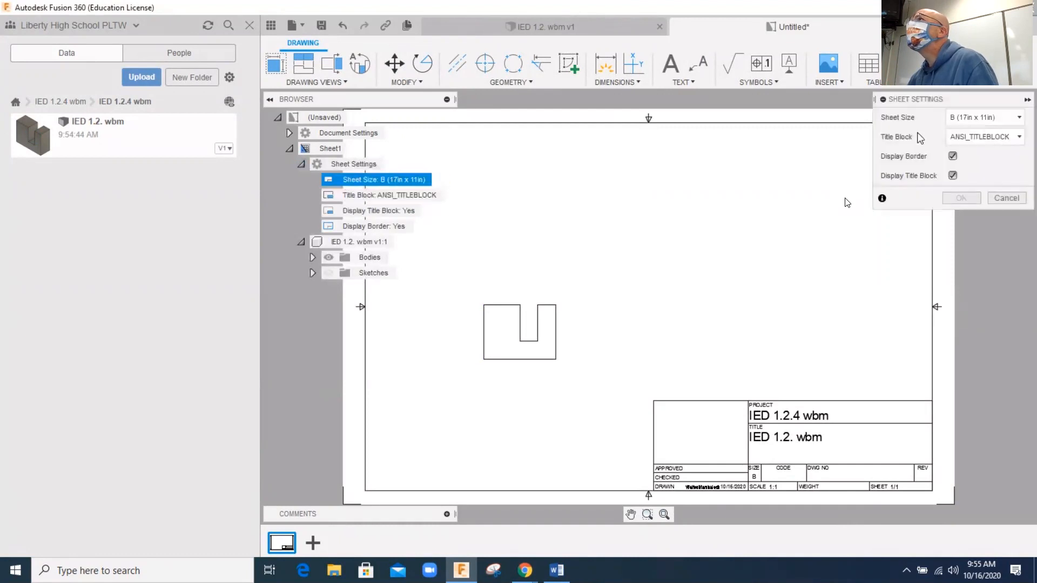
click(955, 120)
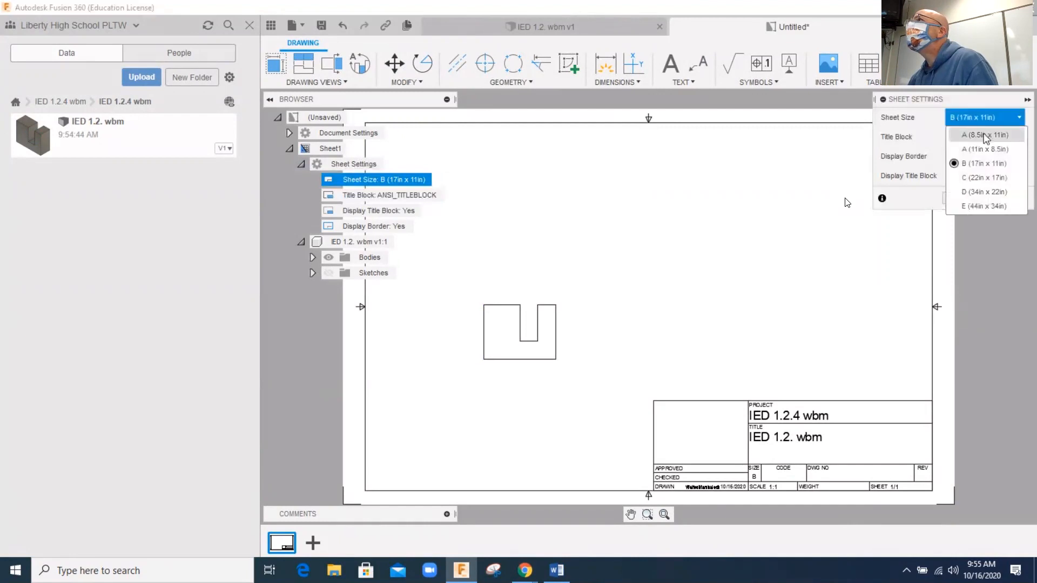
click(984, 139)
click(952, 197)
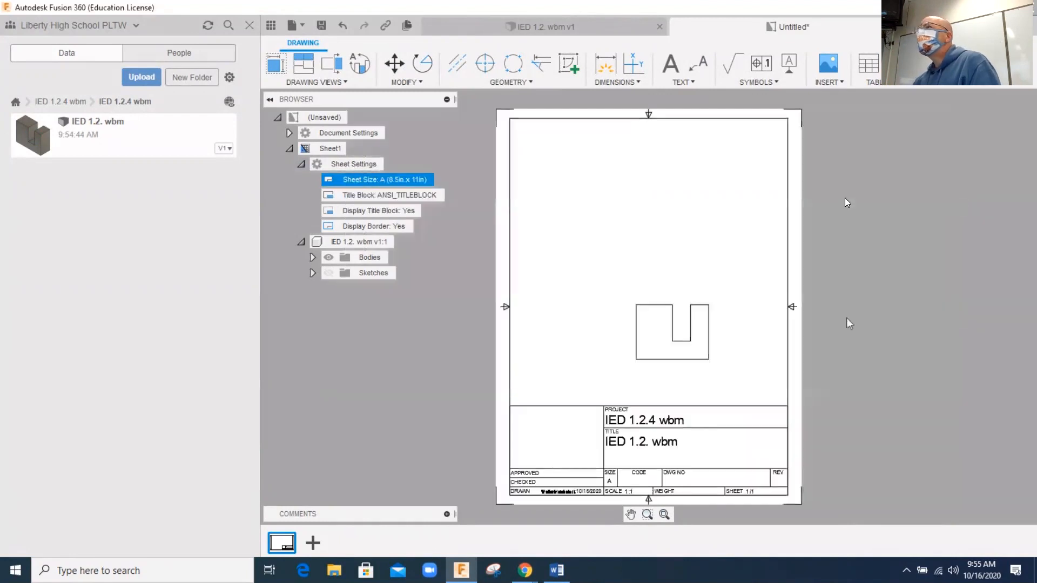
drag(694, 359, 607, 359)
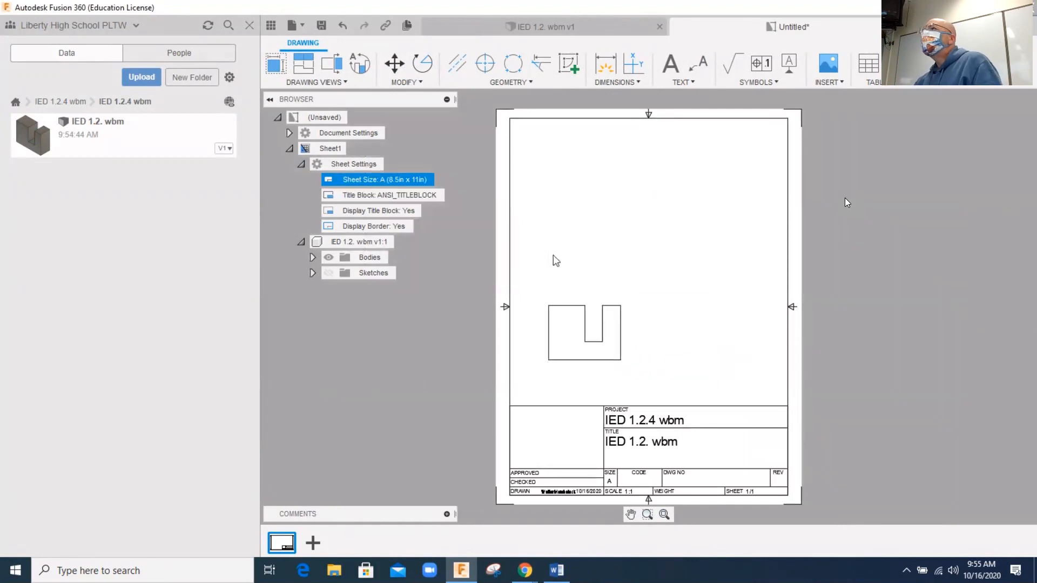
- Check Drawing 1 in Word, then back in Fusion 360 project side, top and isometric views from the front view
click(556, 570)
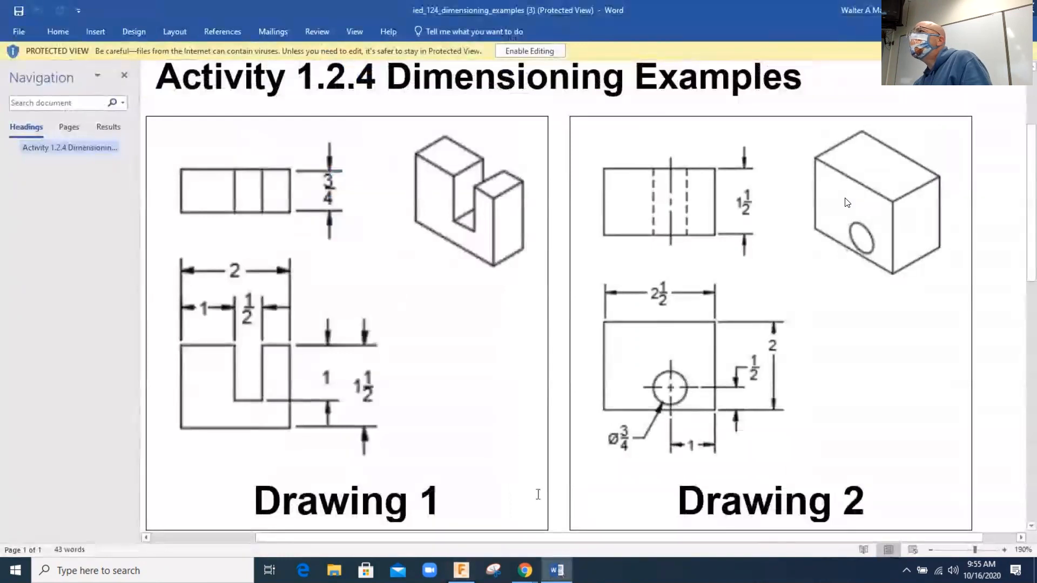
click(460, 571)
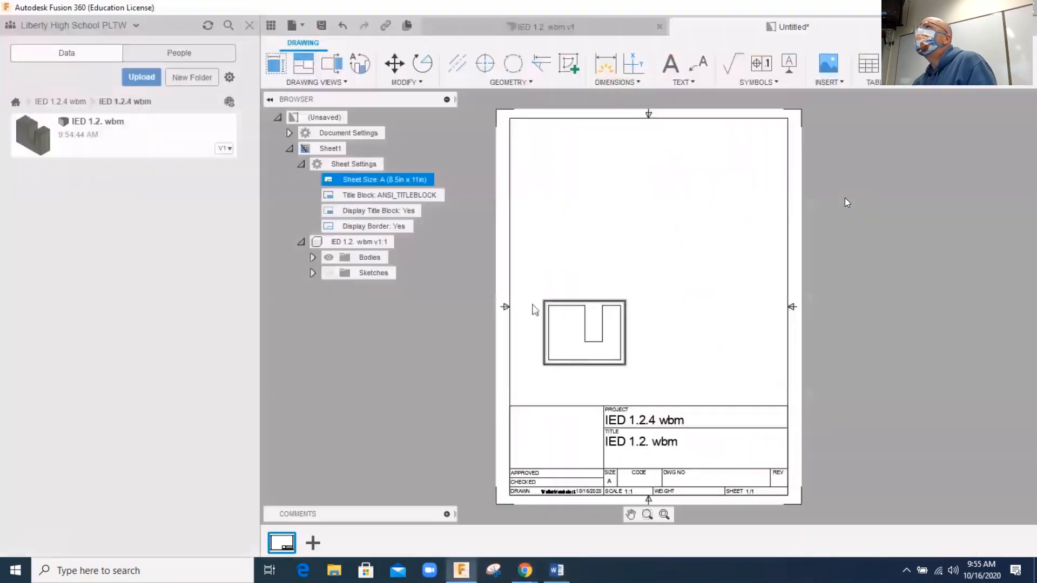
click(304, 65)
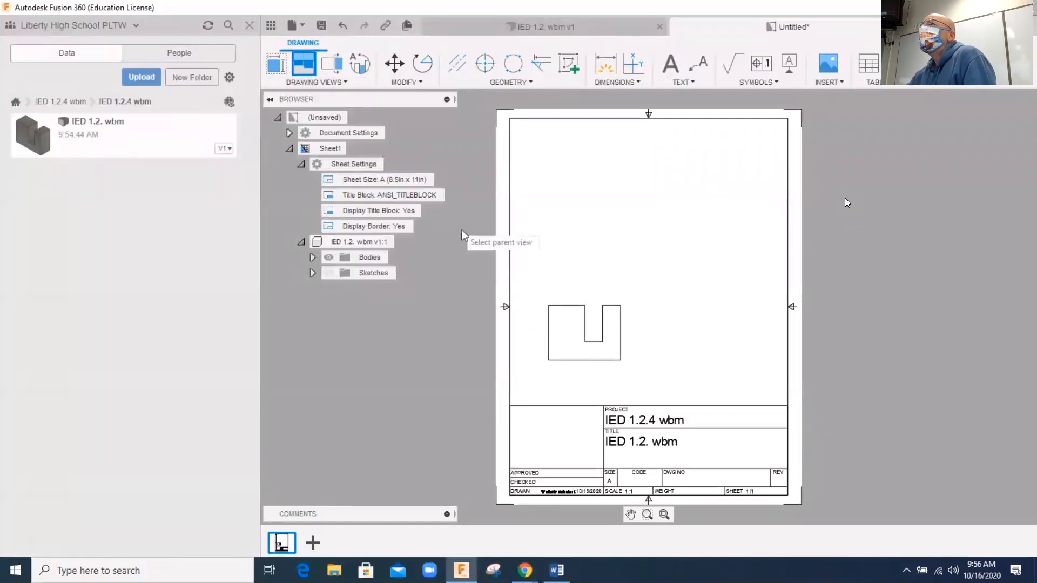
click(562, 323)
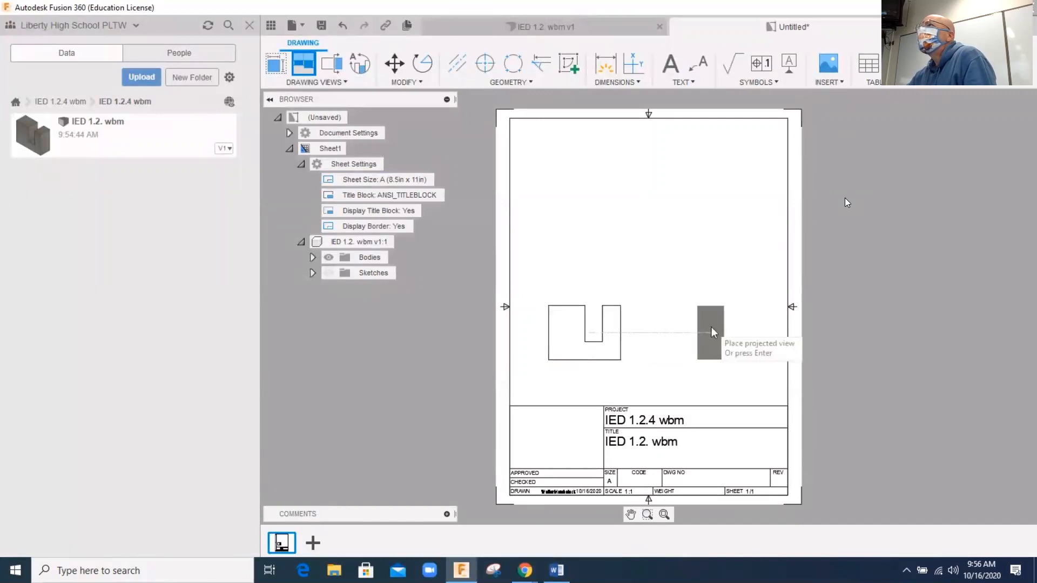
click(709, 327)
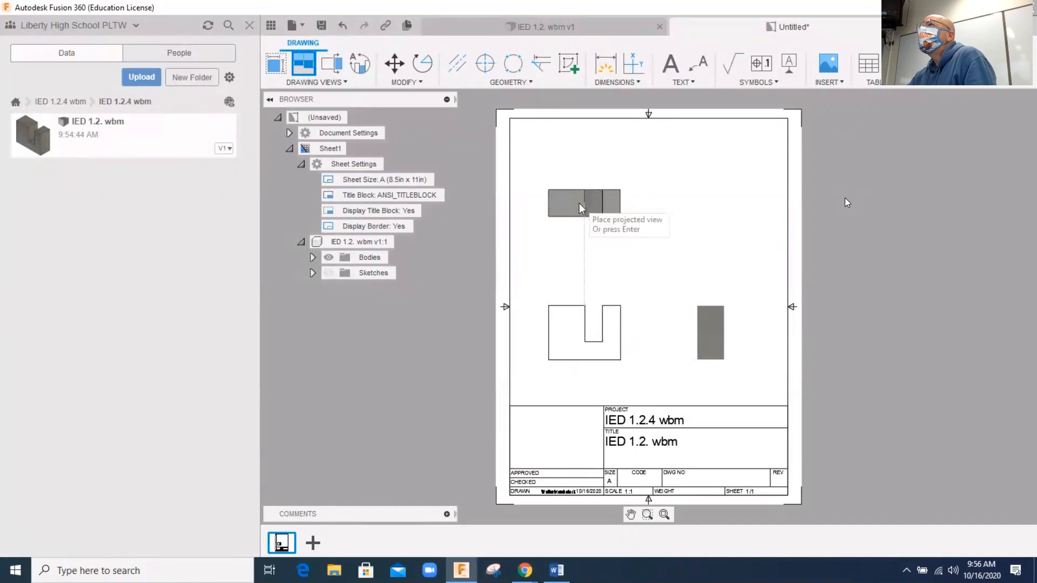
click(578, 202)
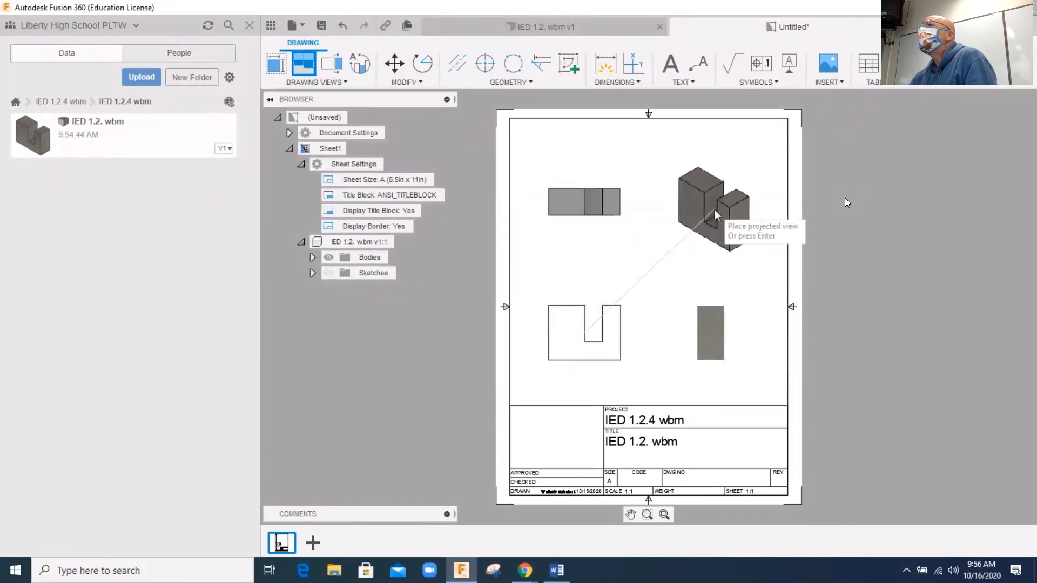
click(714, 213)
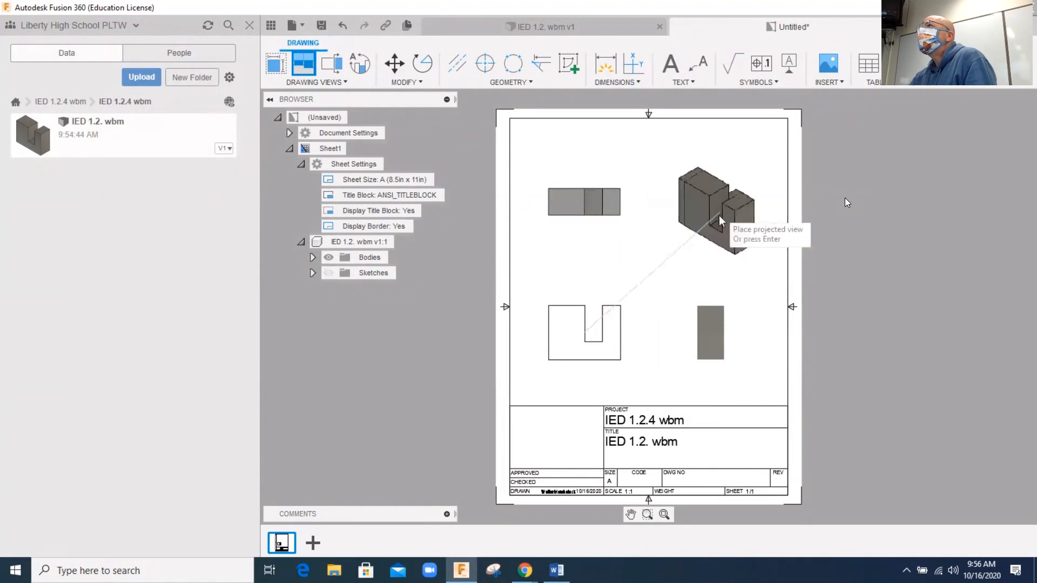
key(Return)
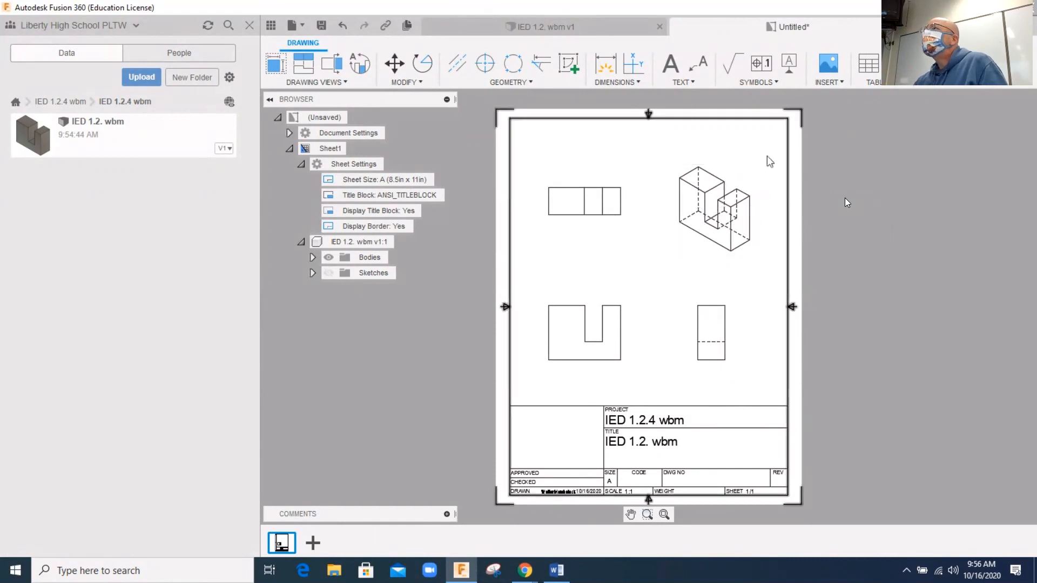
- Change the isometric view's style to shaded with visible edges only
right_click(744, 173)
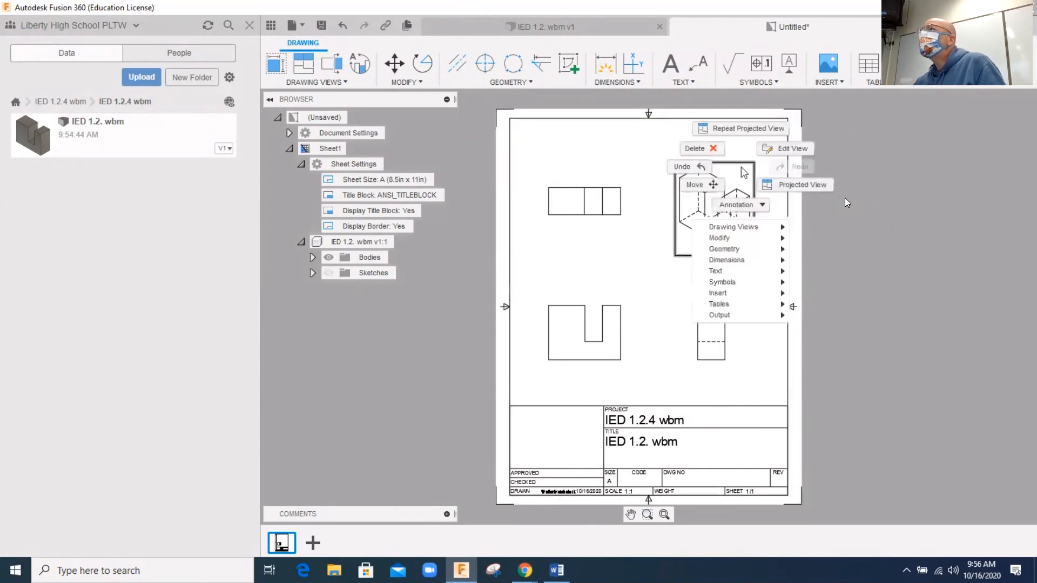
click(791, 152)
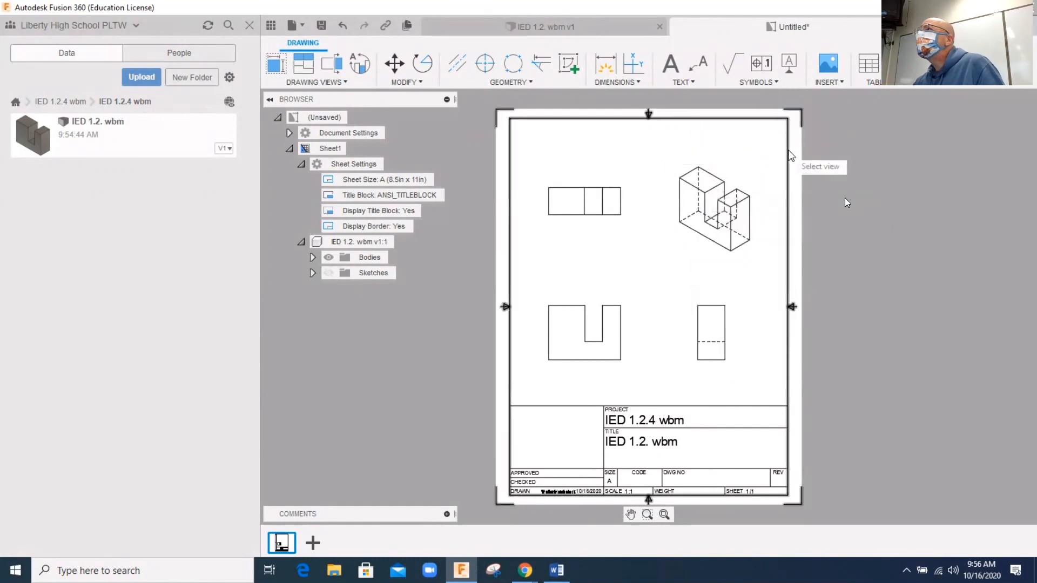
click(733, 180)
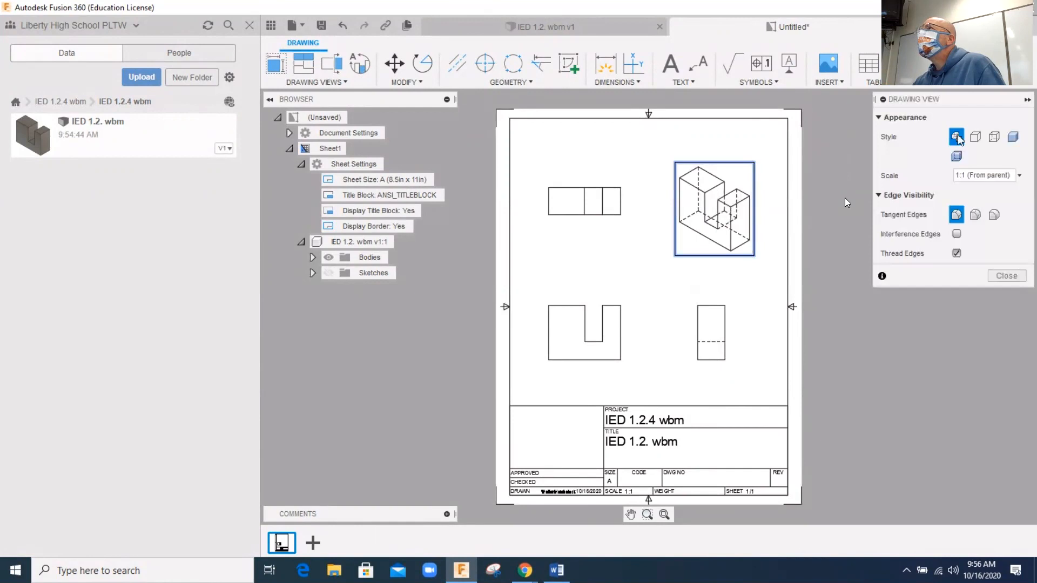
click(1013, 137)
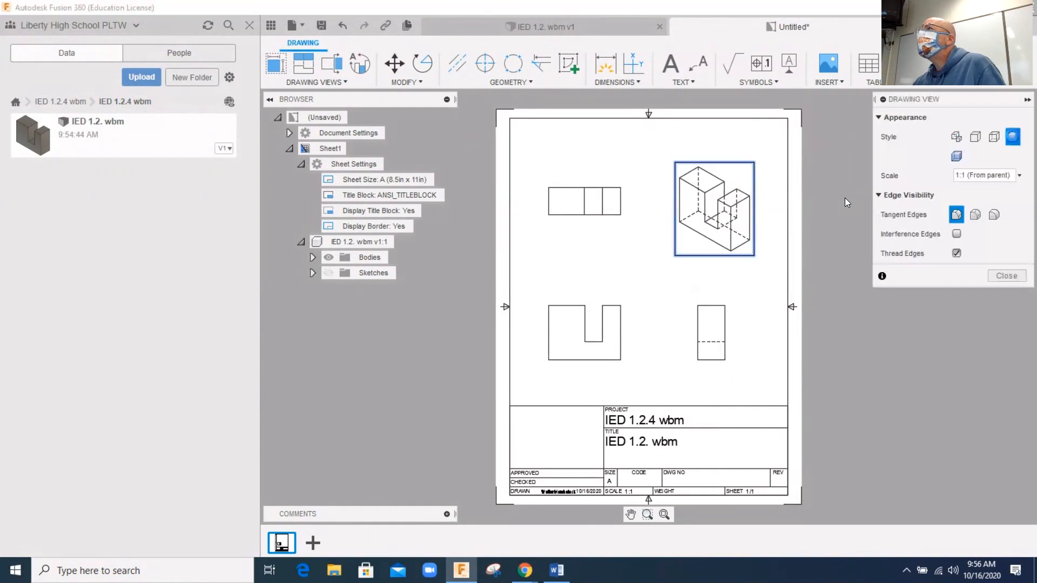
click(1008, 276)
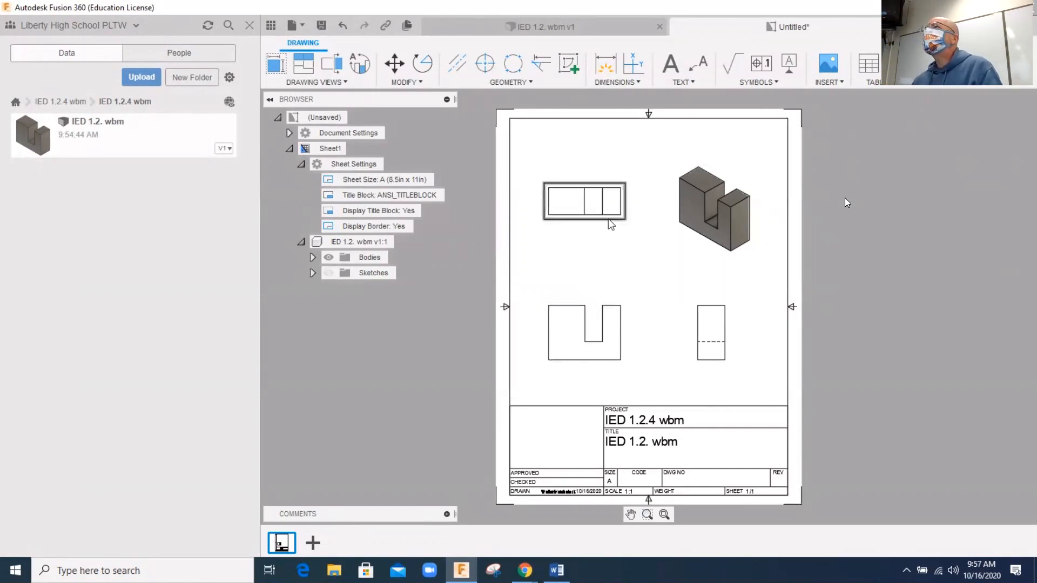
- Dimension the front view's overall width above the block and its overall height beside it
click(607, 66)
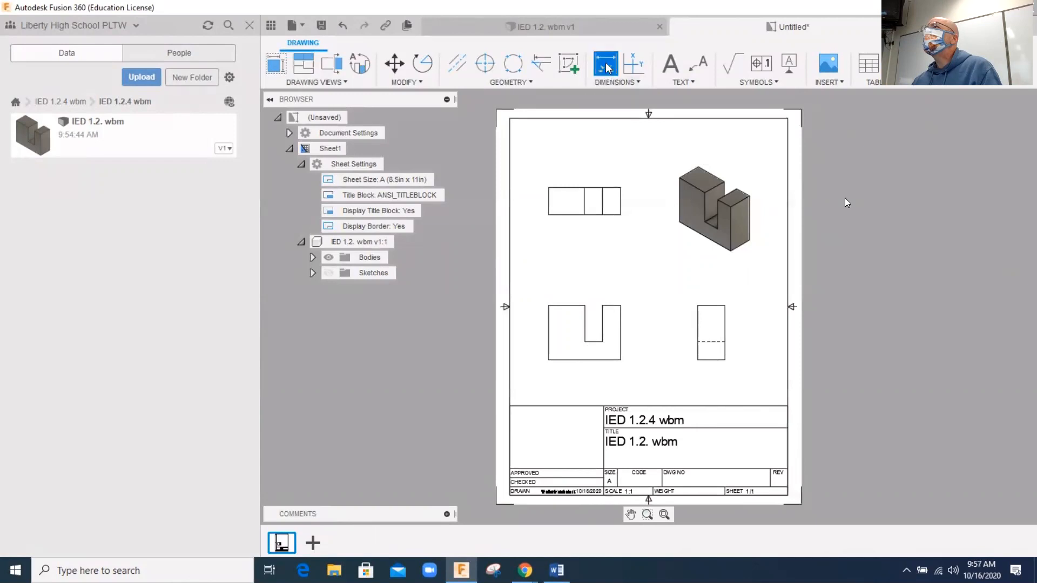
click(549, 306)
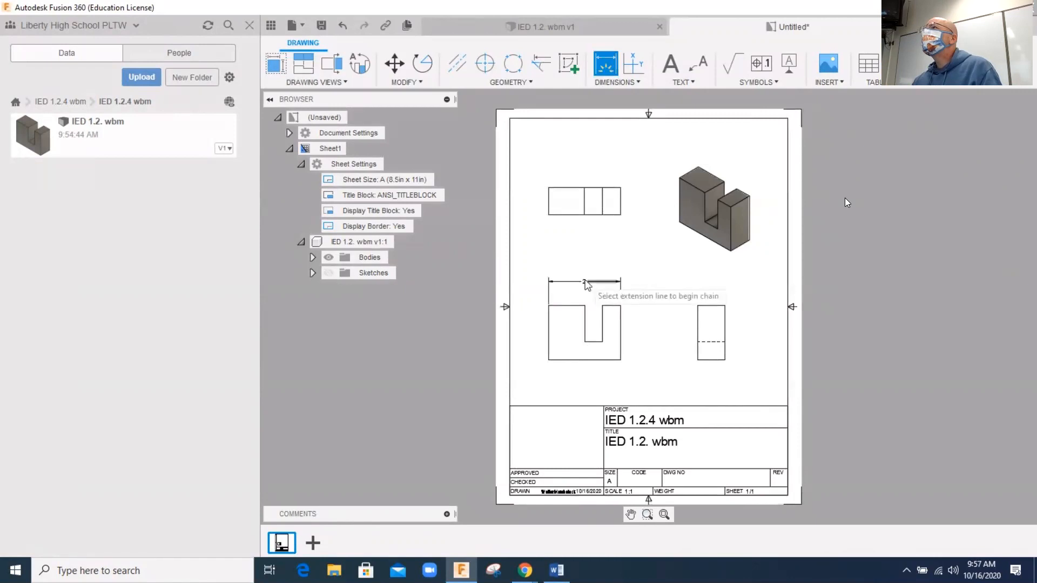
scroll(588, 286, up, 5)
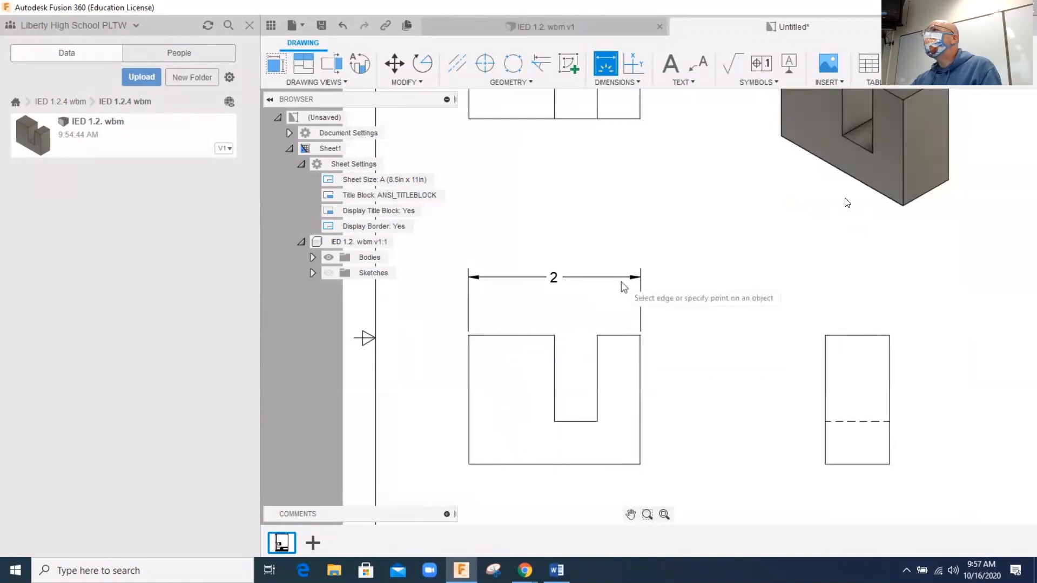
click(641, 336)
click(643, 464)
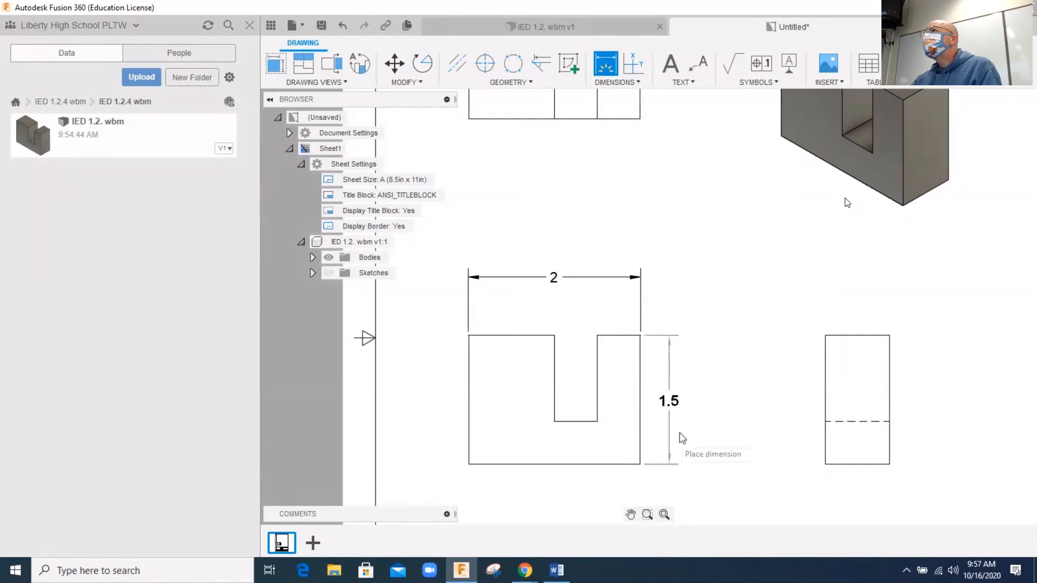
click(699, 427)
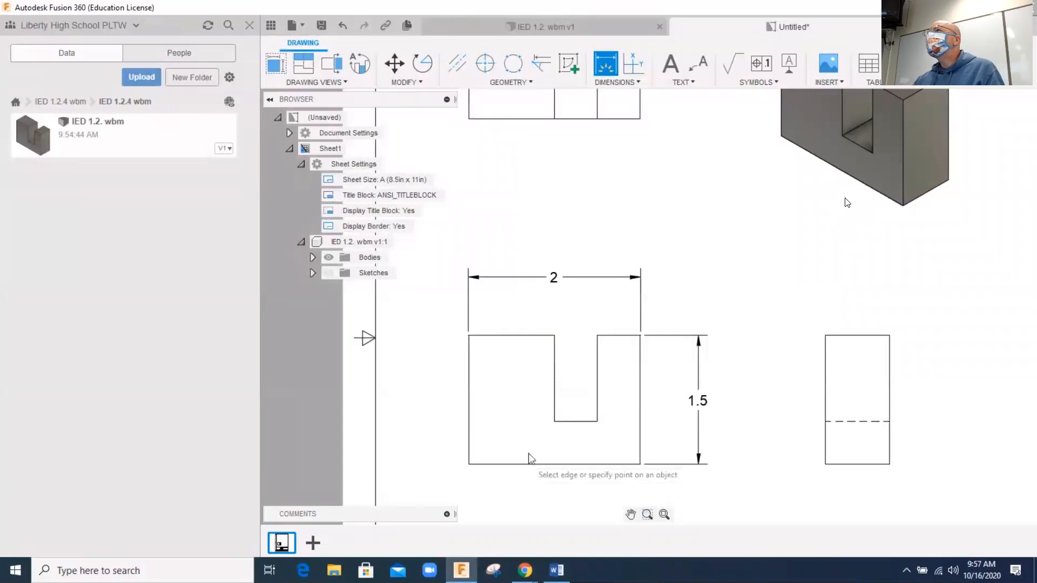
- Dimension the notch's width and its distance from the block's left edge, in line below the overall width dimension
click(554, 336)
click(598, 336)
click(603, 313)
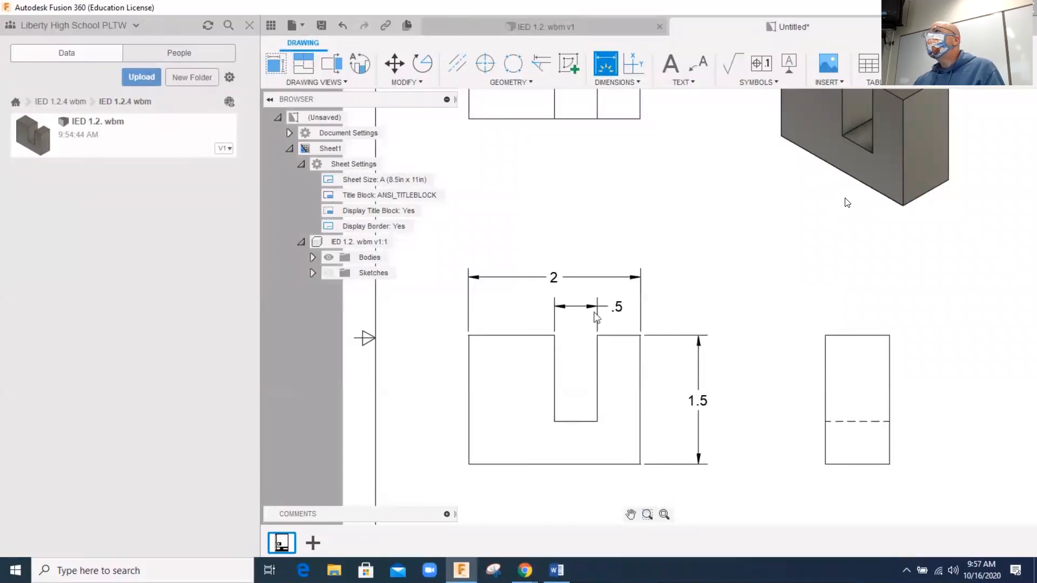
click(469, 336)
click(555, 335)
click(532, 307)
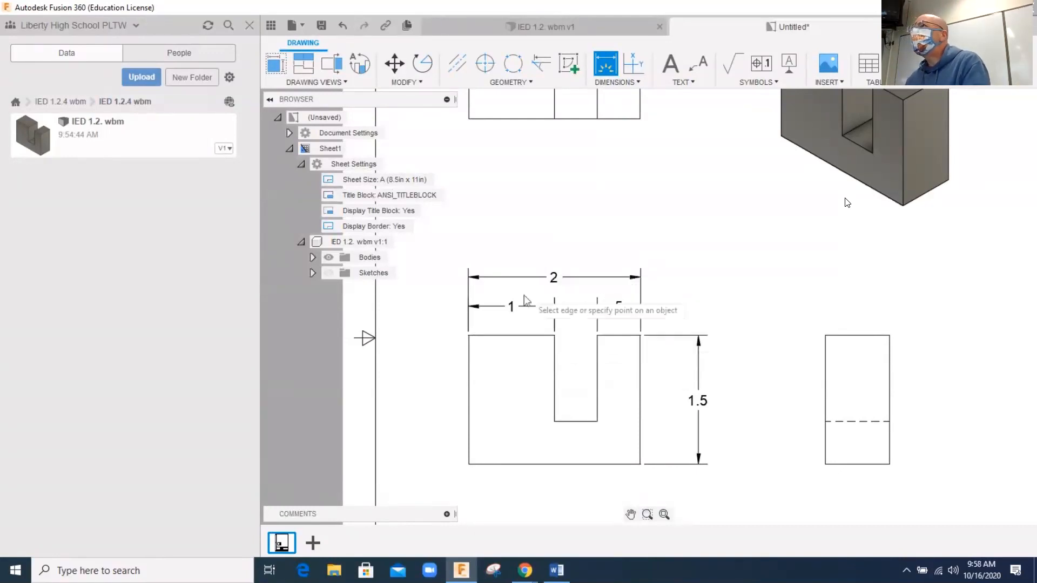
click(577, 312)
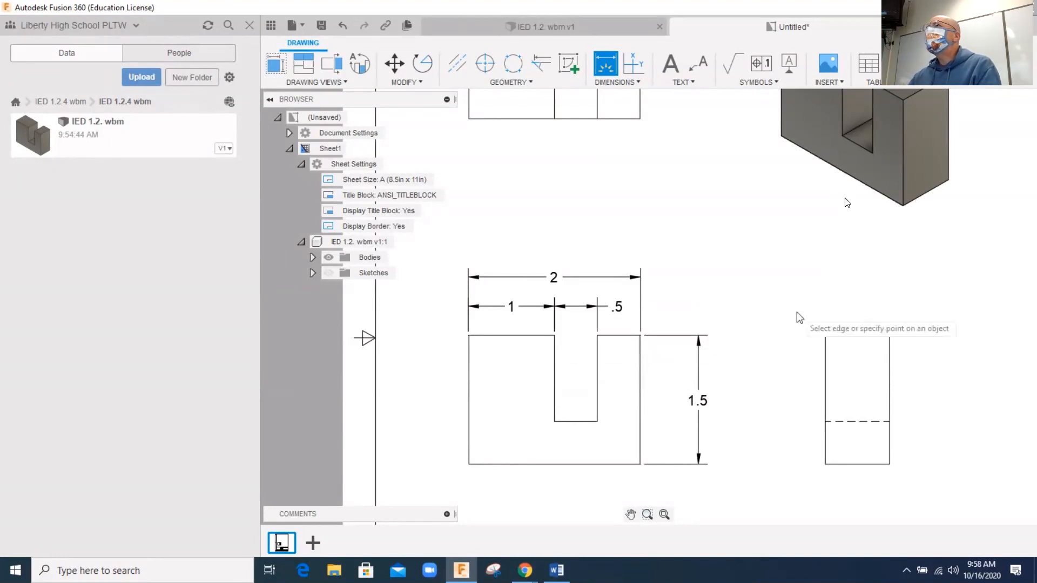
- Try to dimension the notch's depth between the front view and its overall height dimension
scroll(621, 374, down, 1)
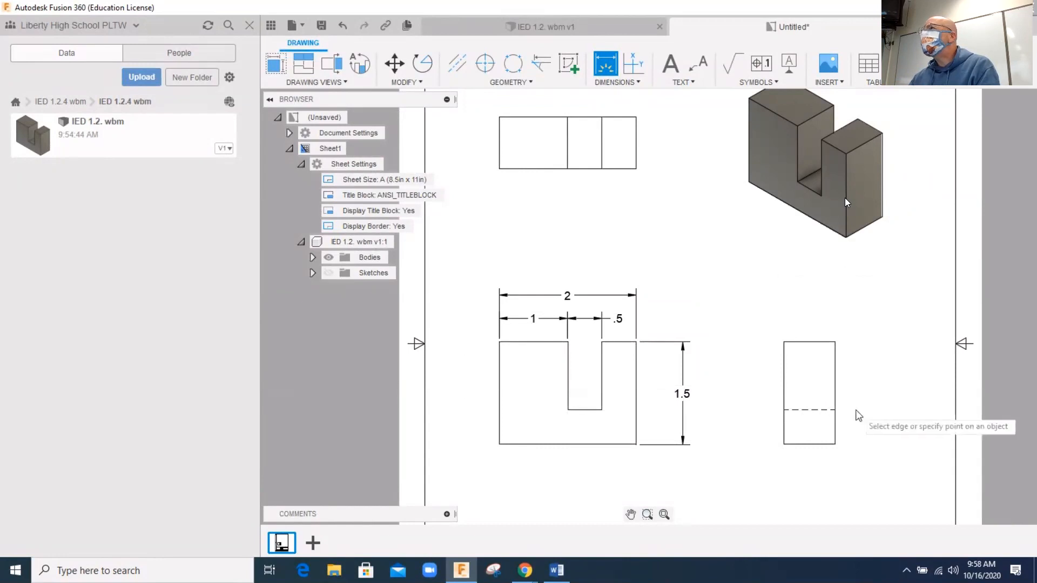
click(603, 343)
click(603, 410)
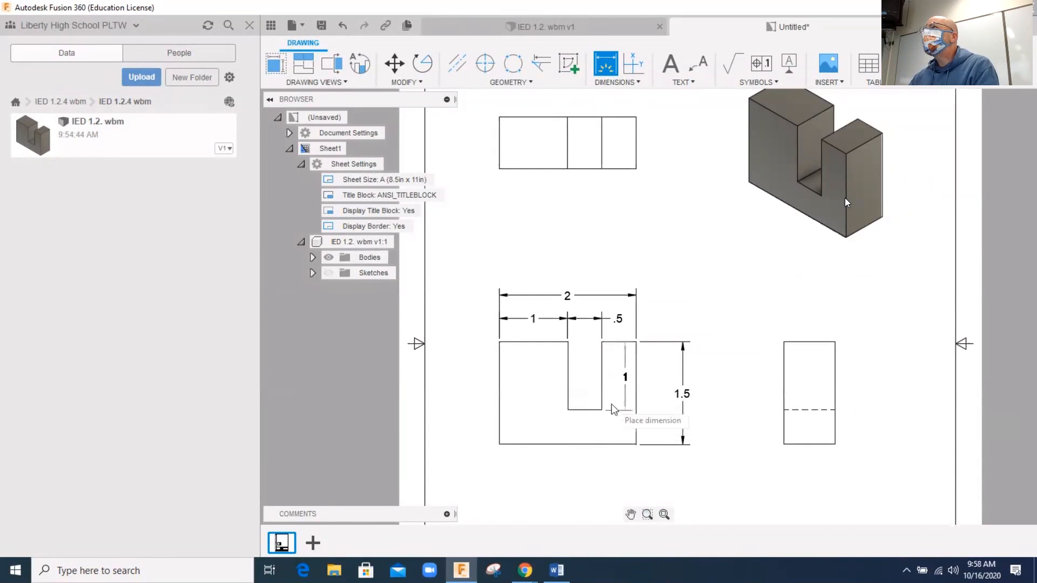
click(665, 394)
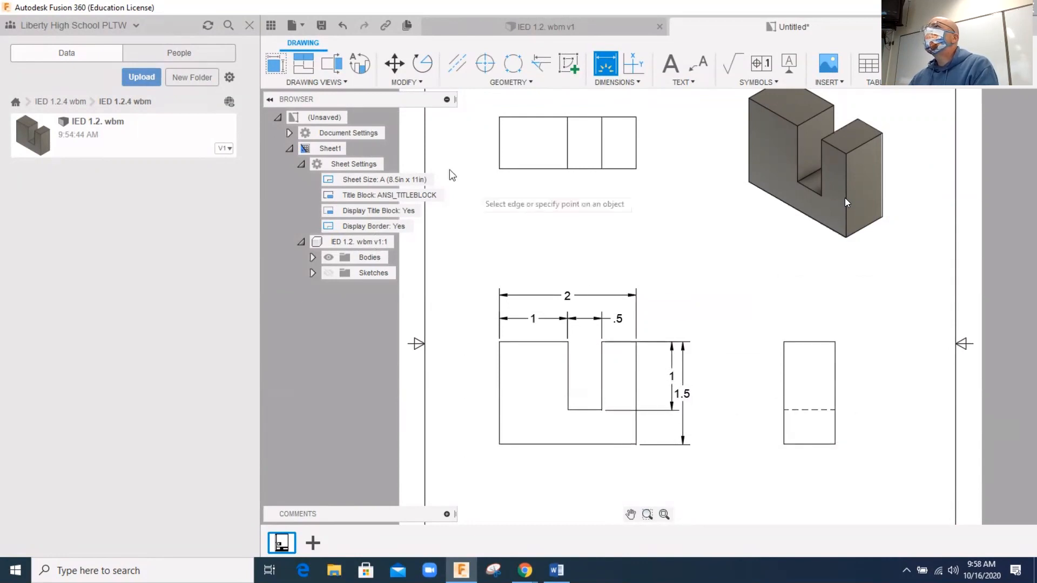
click(348, 33)
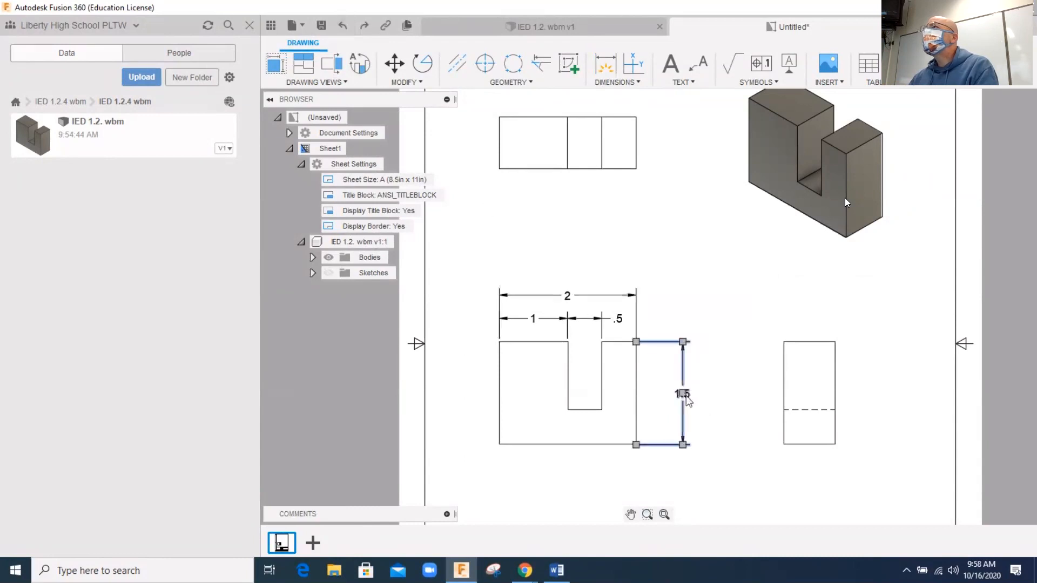
- Move the front view's overall height dimension farther out and dimension the notch's depth between it and the block
drag(697, 396, 703, 395)
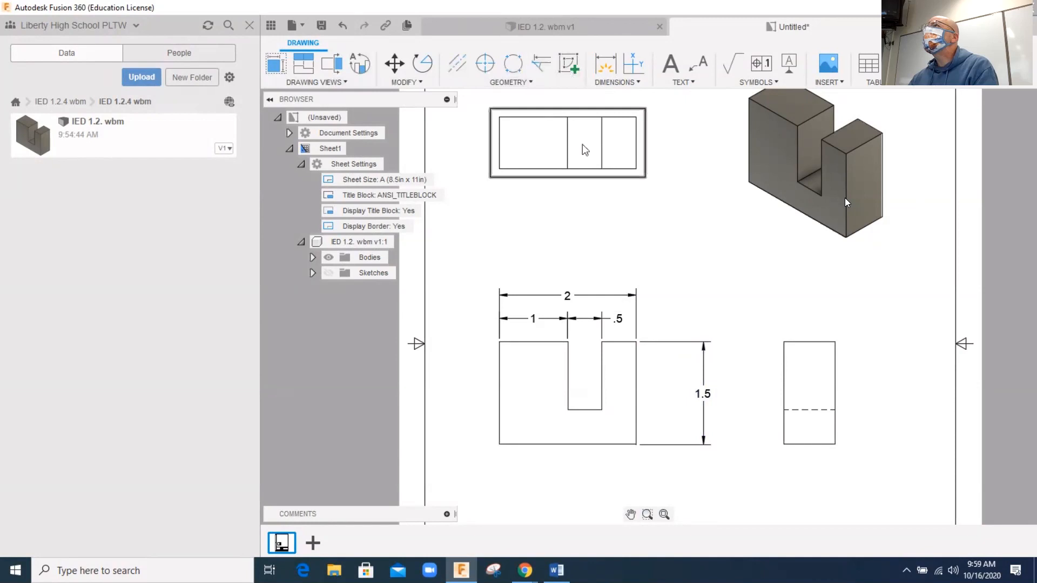
click(605, 67)
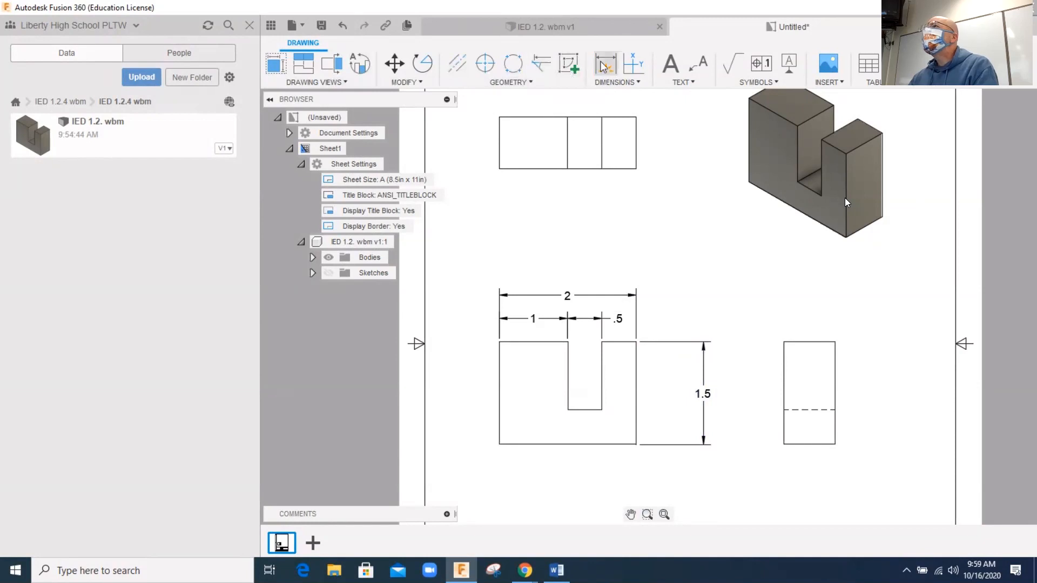
click(602, 342)
click(601, 410)
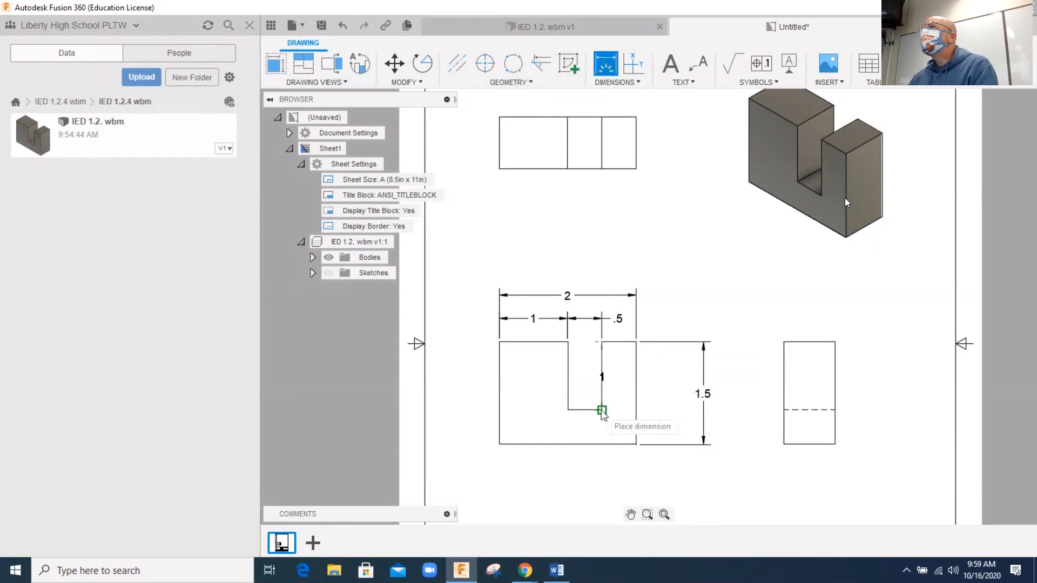
click(673, 398)
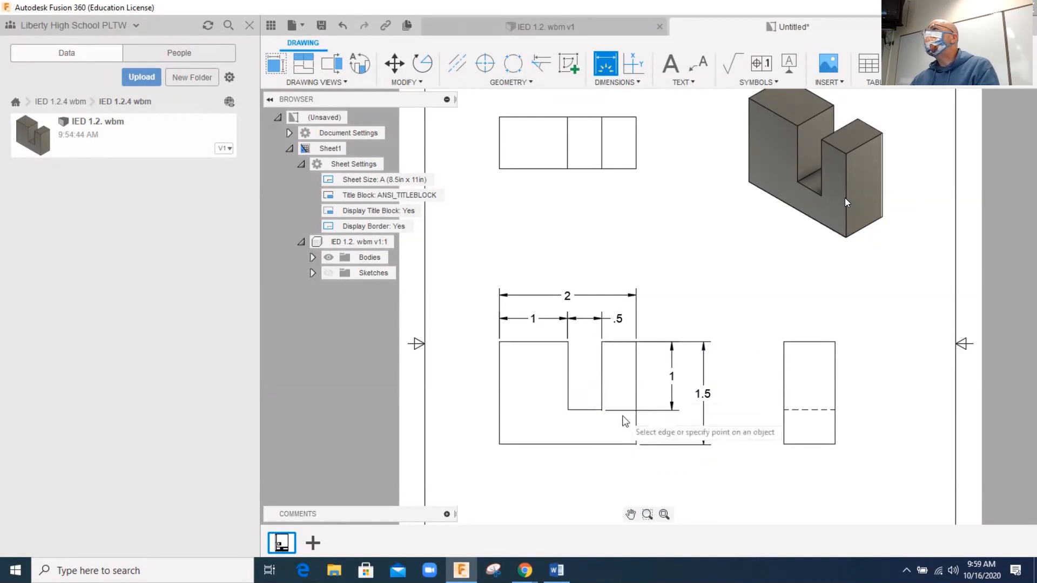
- Dimension the notch's depth in the side view, from the top edge to the hidden line
click(783, 342)
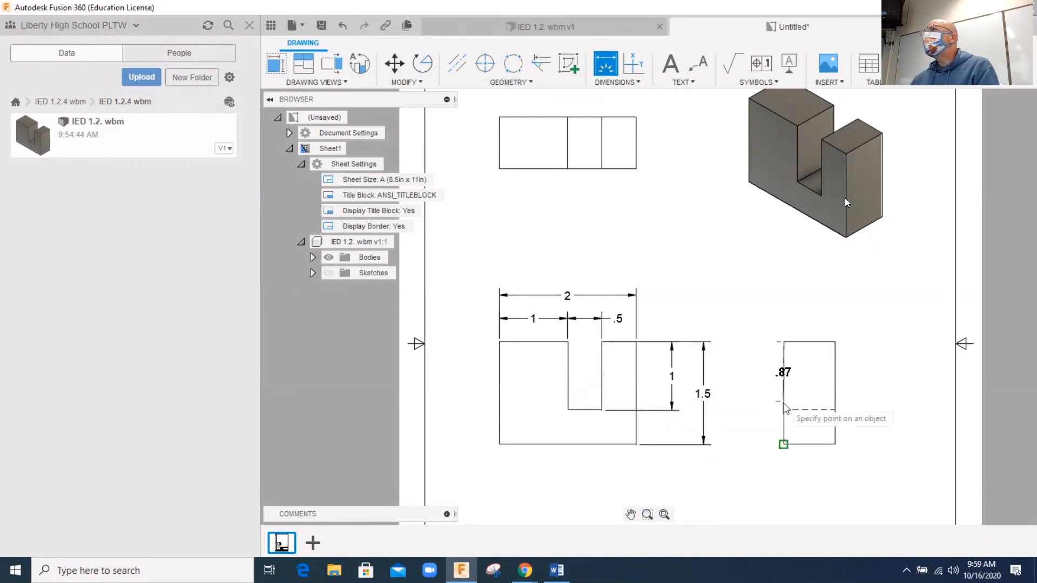
click(783, 411)
click(763, 397)
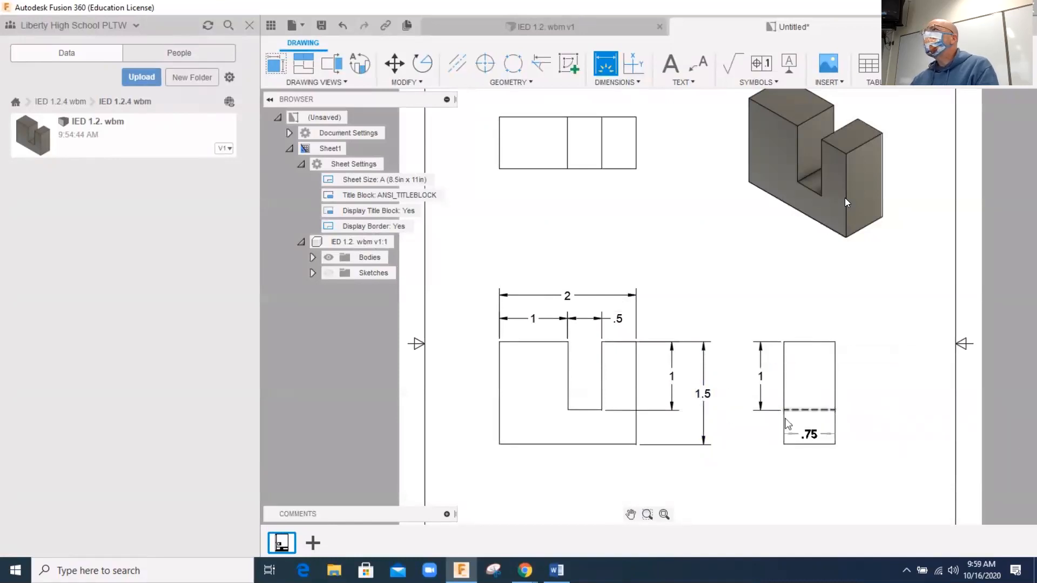
- Delete the notch depth dimension from the front view, keeping the one in the side view
right_click(674, 385)
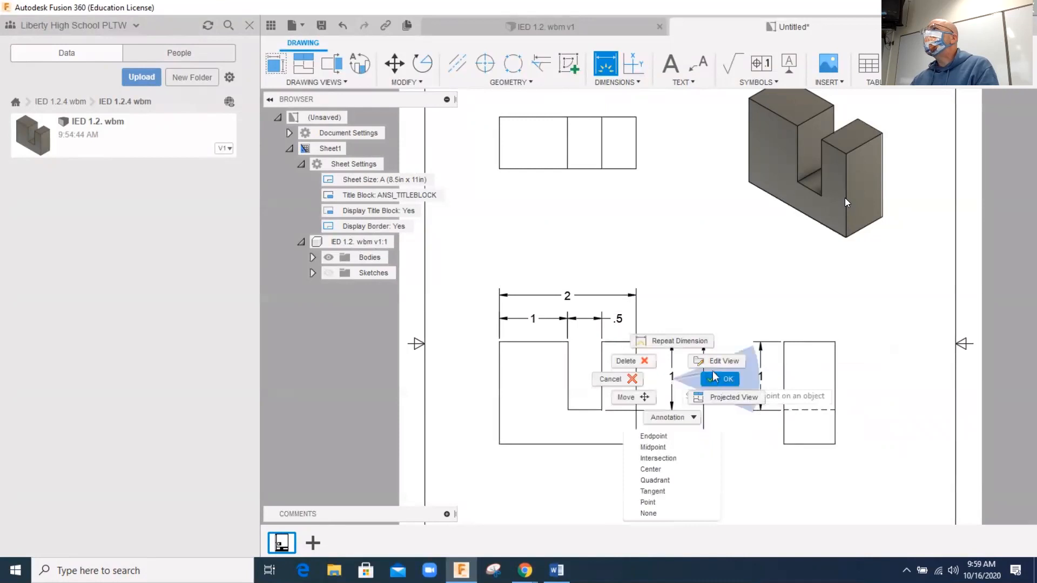
click(623, 360)
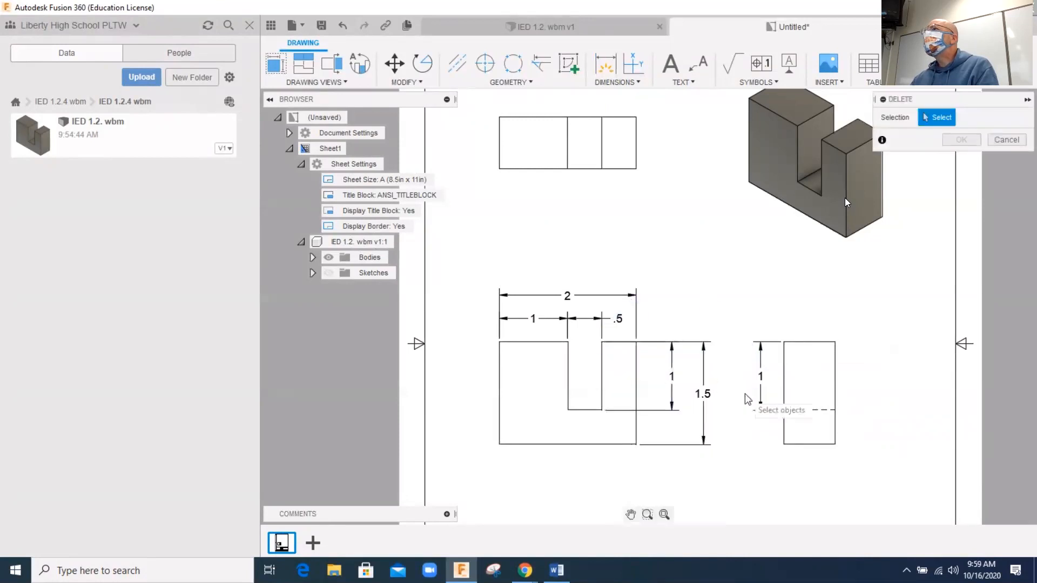
click(674, 378)
right_click(637, 371)
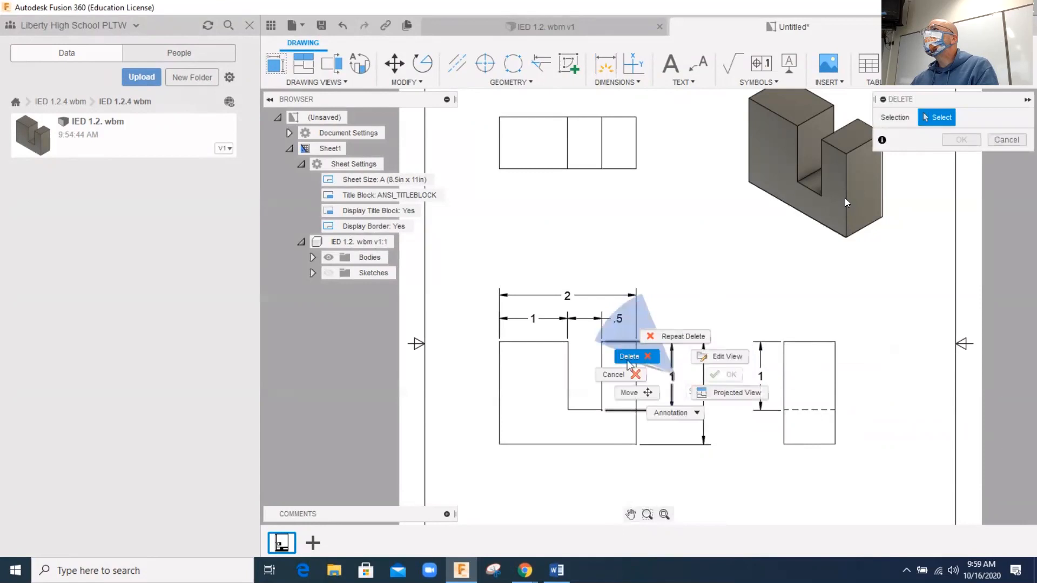
click(626, 359)
click(669, 372)
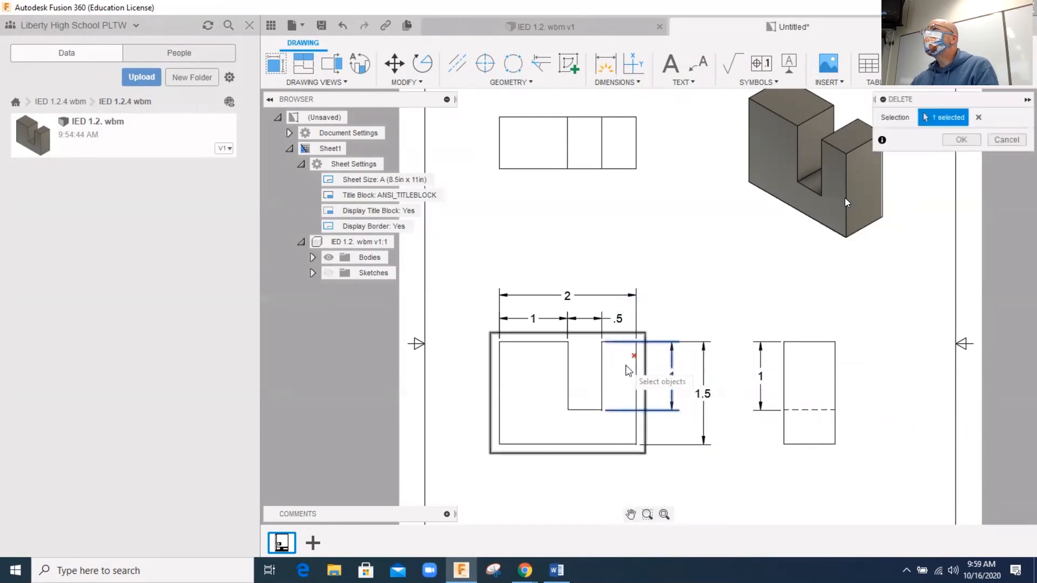
right_click(675, 369)
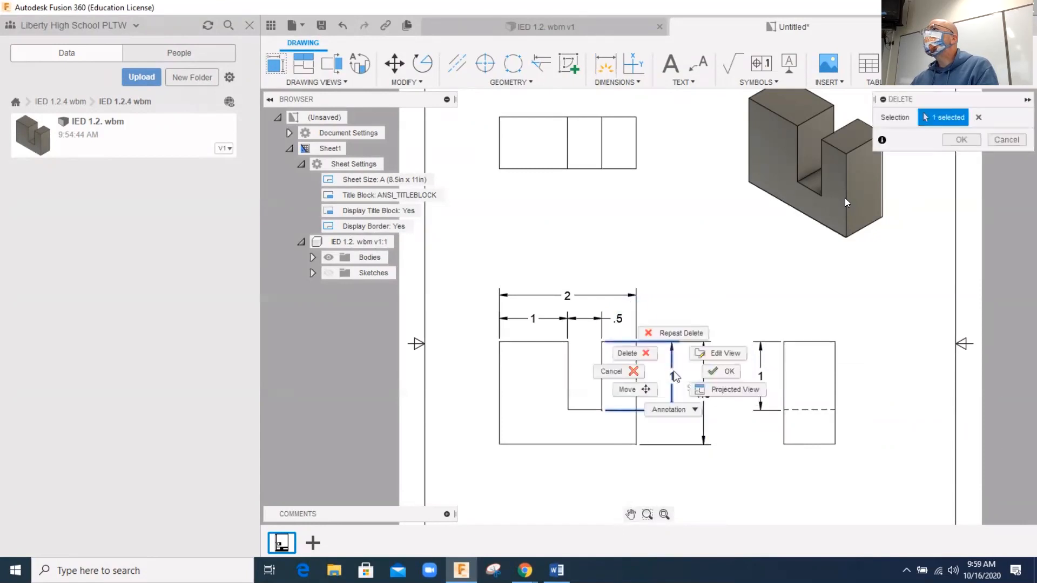
click(636, 357)
click(876, 328)
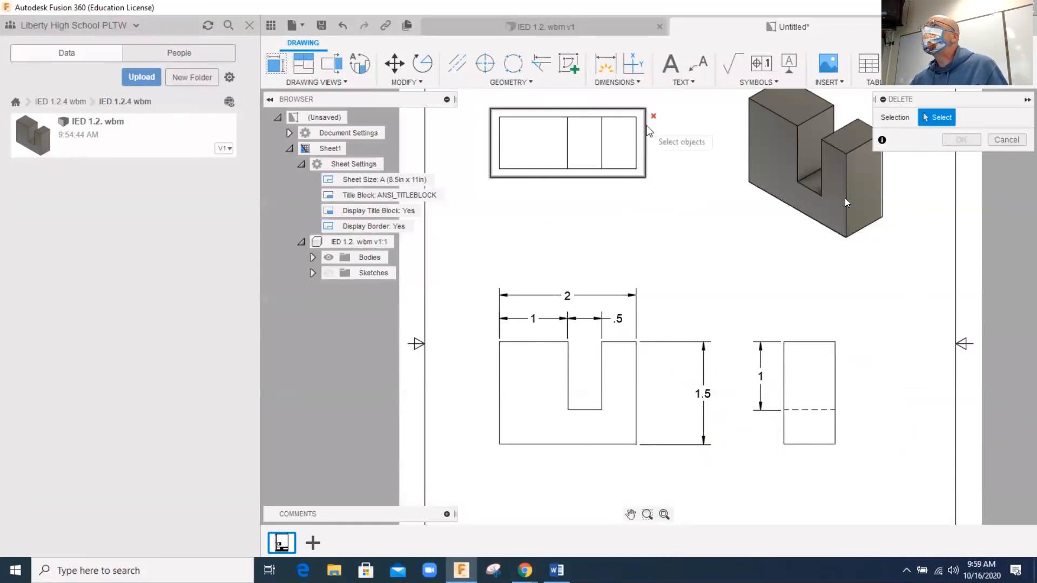
- Dimension the block's overall depth along the top edge of the side view, placing the dimension above it
middle_drag(729, 221, 689, 266)
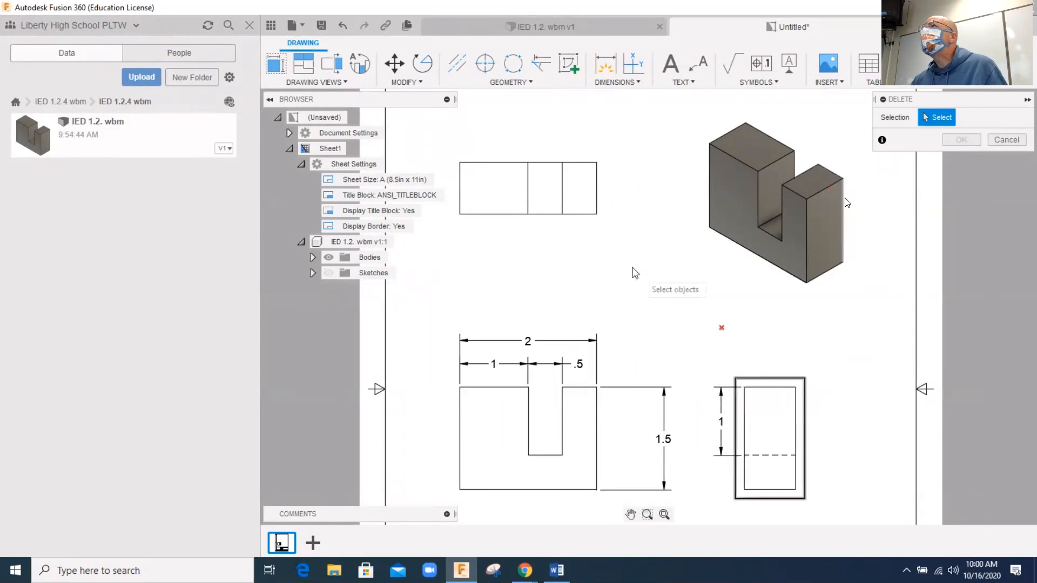
click(606, 64)
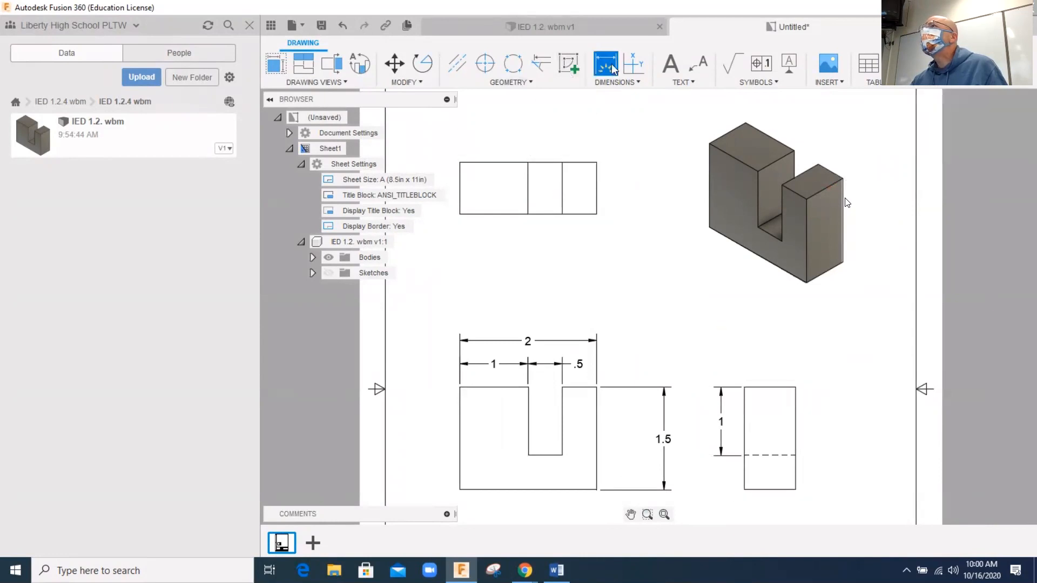
click(745, 388)
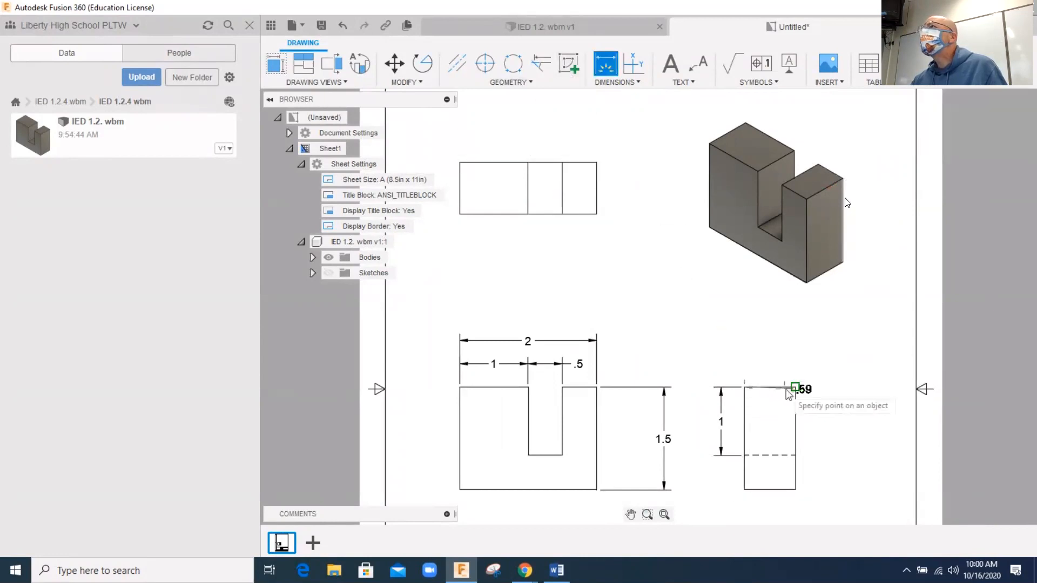
click(776, 372)
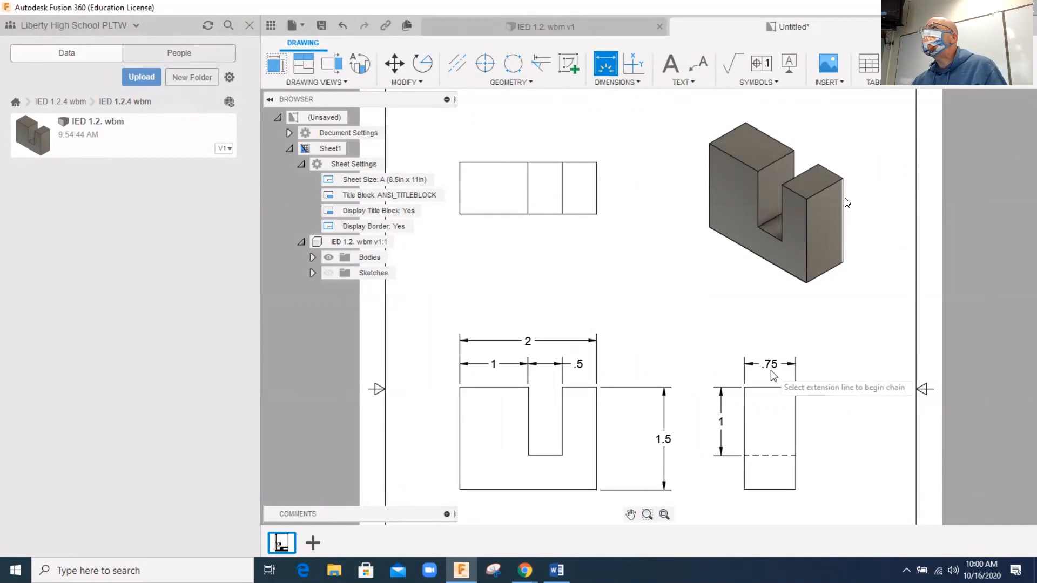
click(596, 163)
click(597, 214)
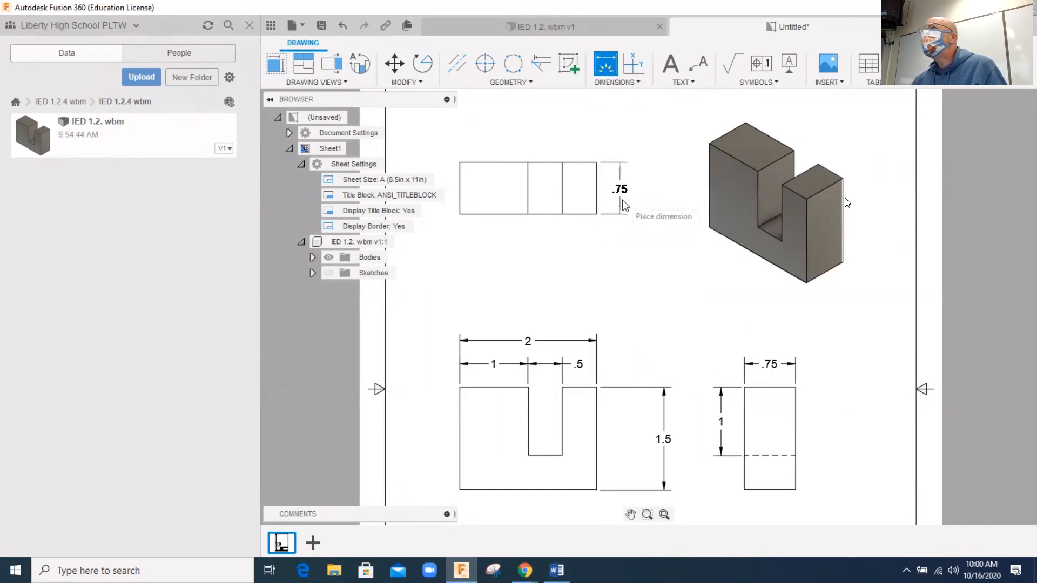
key(Escape)
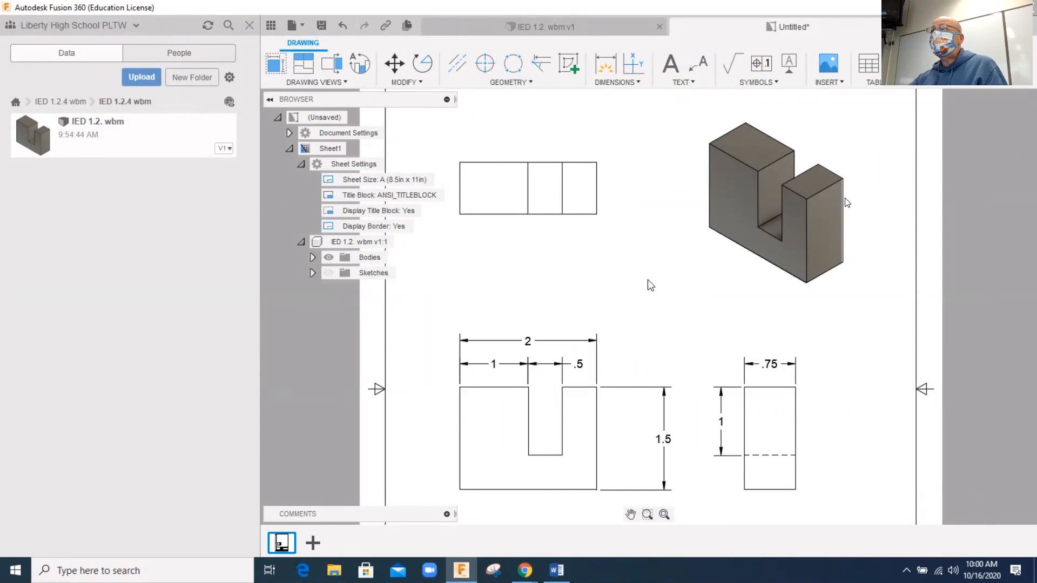
- Compare the dimensioned views with Drawing 1 in the Word document and return to the Fusion 360 drawing
scroll(647, 280, down, 1)
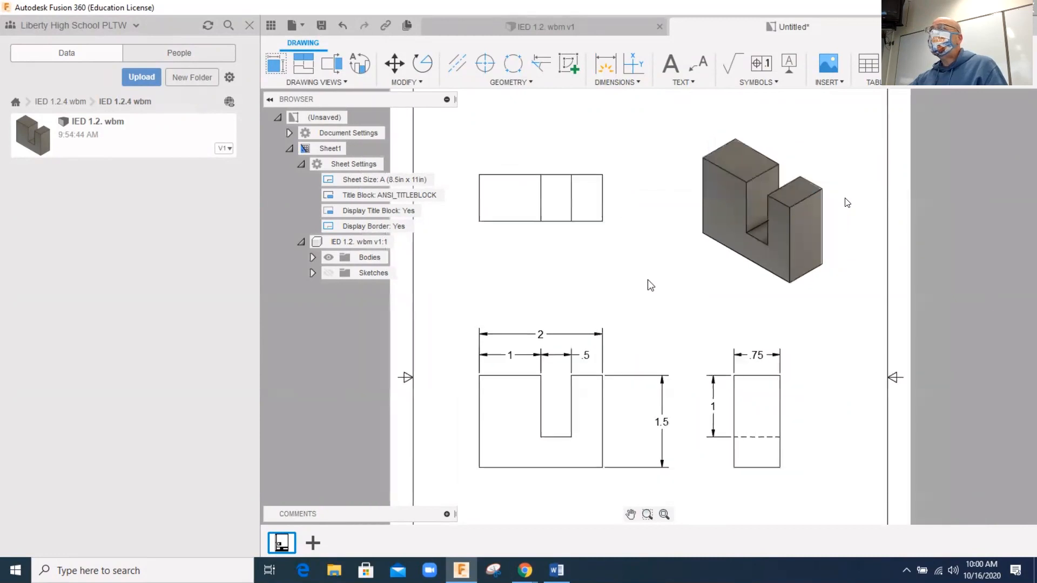
click(559, 571)
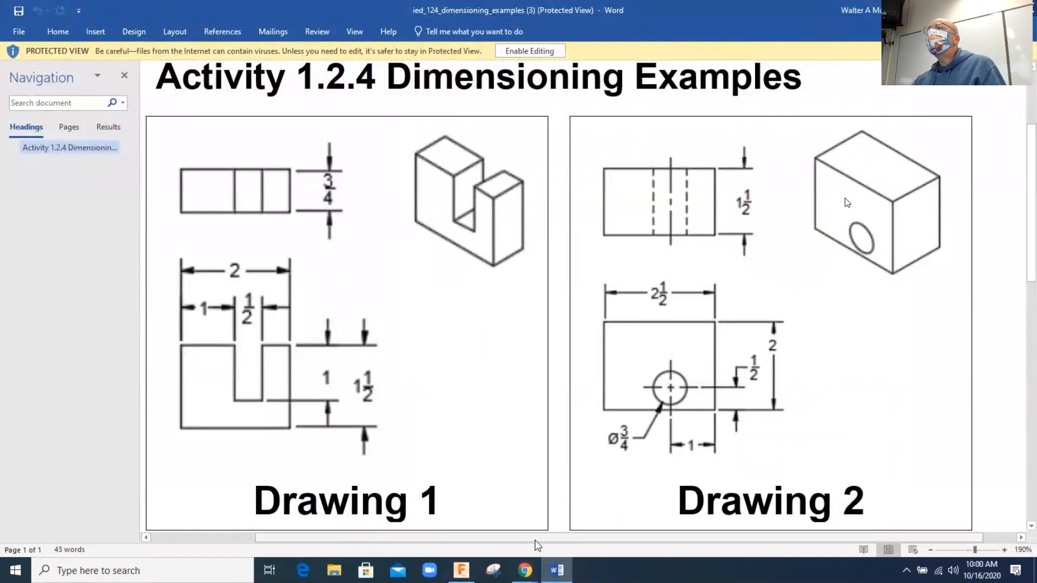
click(463, 571)
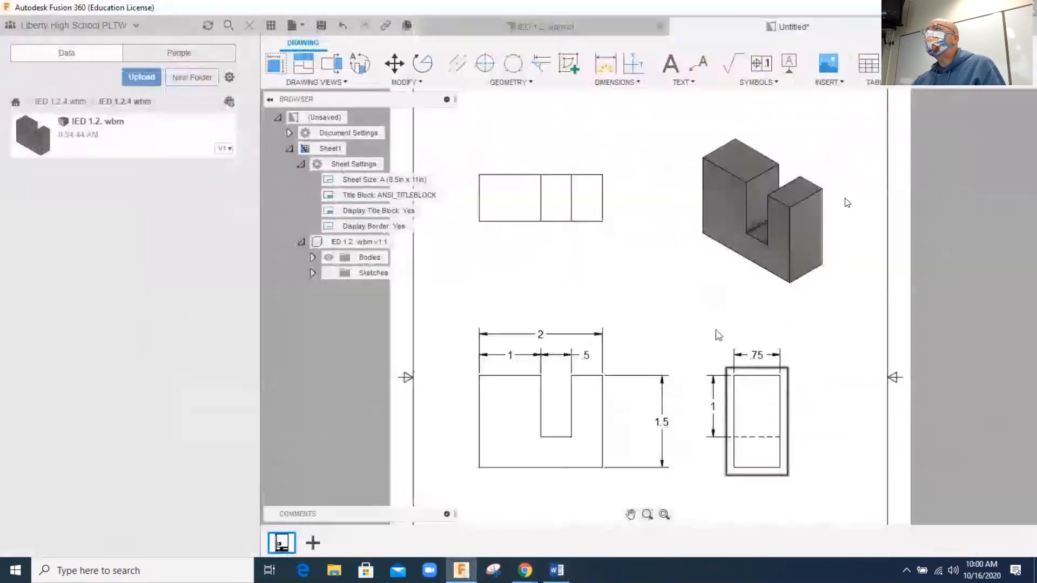